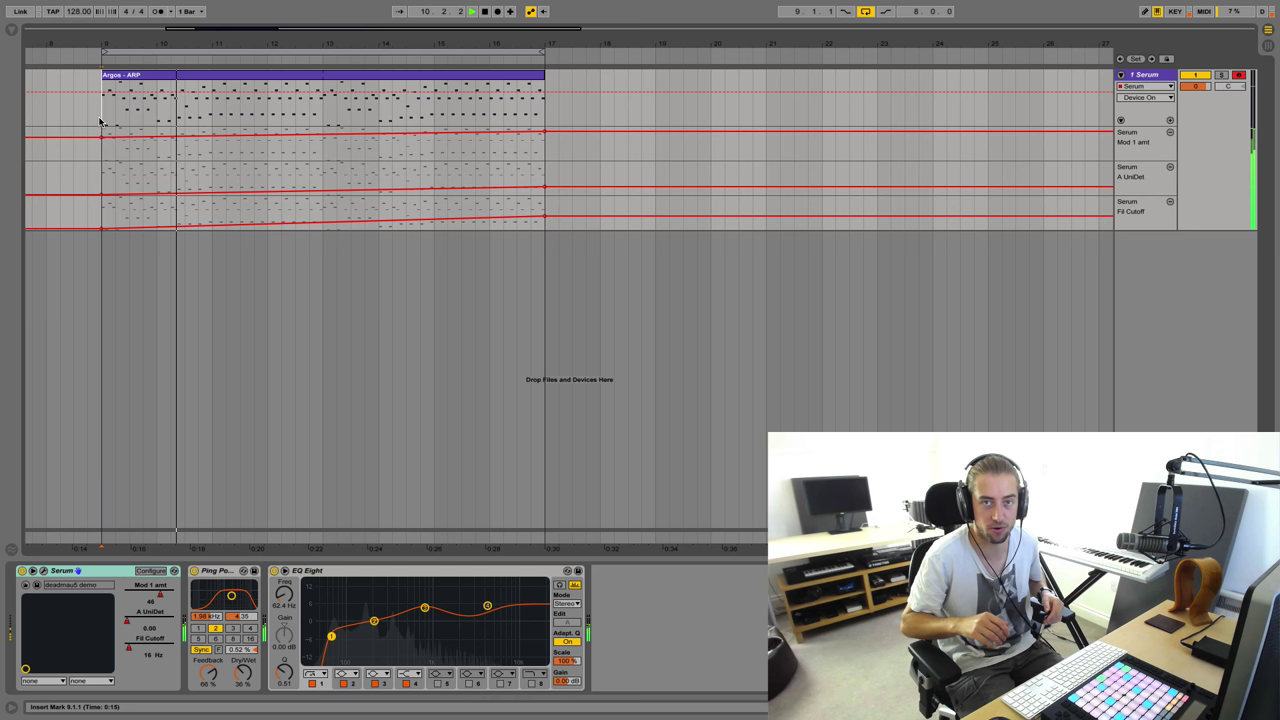
- Stop the Argos - ARP playback and open Serum's plugin window with the deadmau5 patch
{"action": "key", "text": "space"}
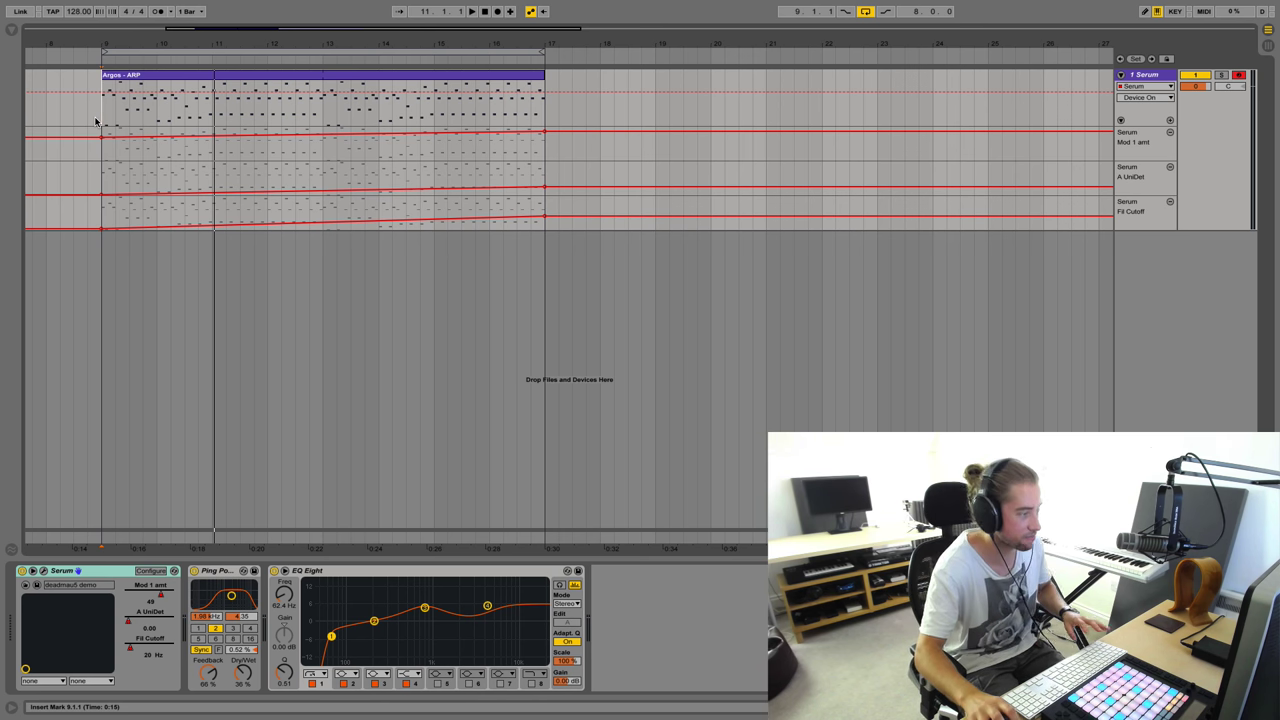
{"action": "left_click", "coordinate": [43, 570]}
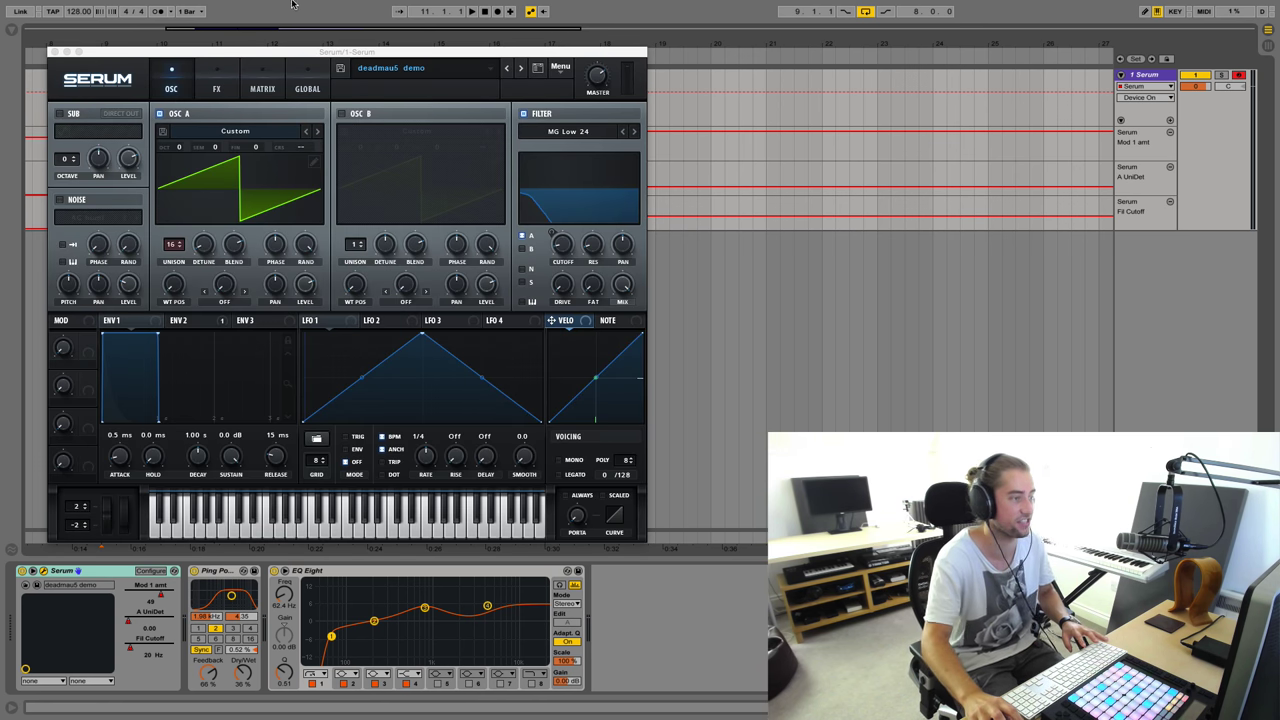
- Inspect Serum's ENV 2 filter envelope decay, reposition the window, then close Serum
{"action": "left_click_drag", "start_coordinate": [305, 52], "coordinate": [297, 49]}
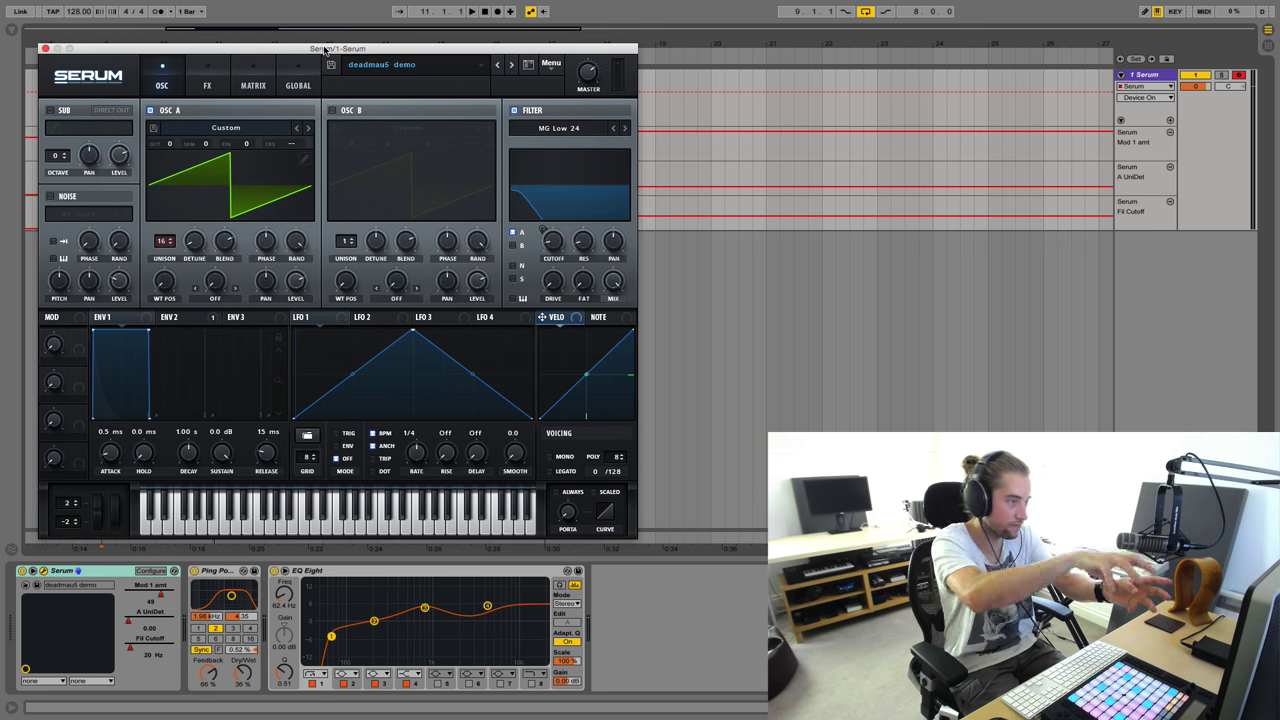
{"action": "left_click", "coordinate": [176, 318]}
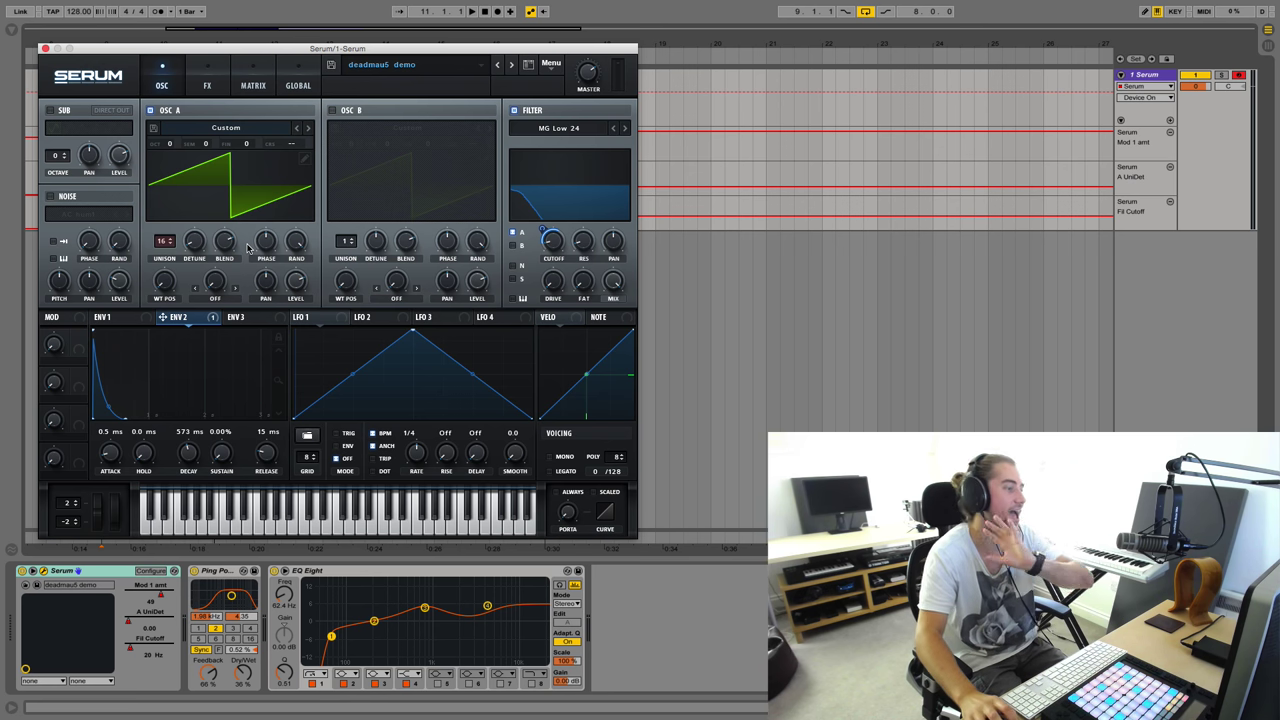
{"action": "left_click_drag", "start_coordinate": [243, 46], "coordinate": [595, 222]}
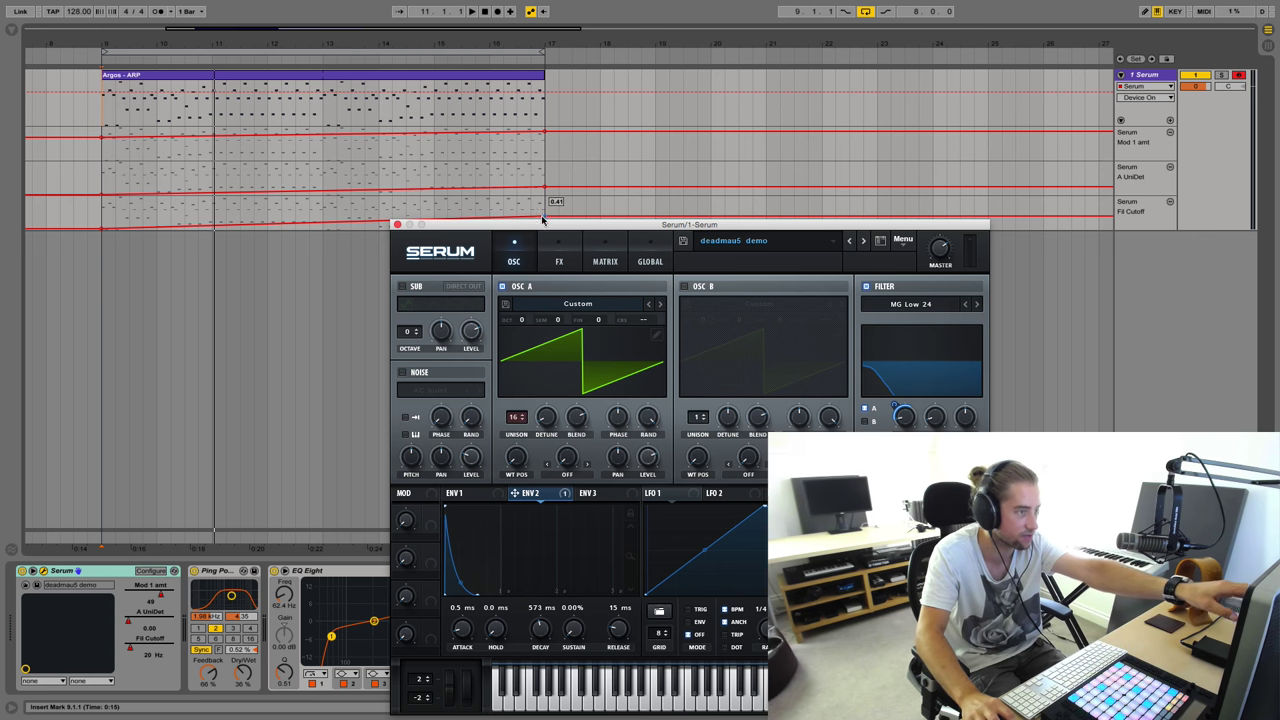
{"action": "left_click_drag", "start_coordinate": [640, 225], "coordinate": [358, 250]}
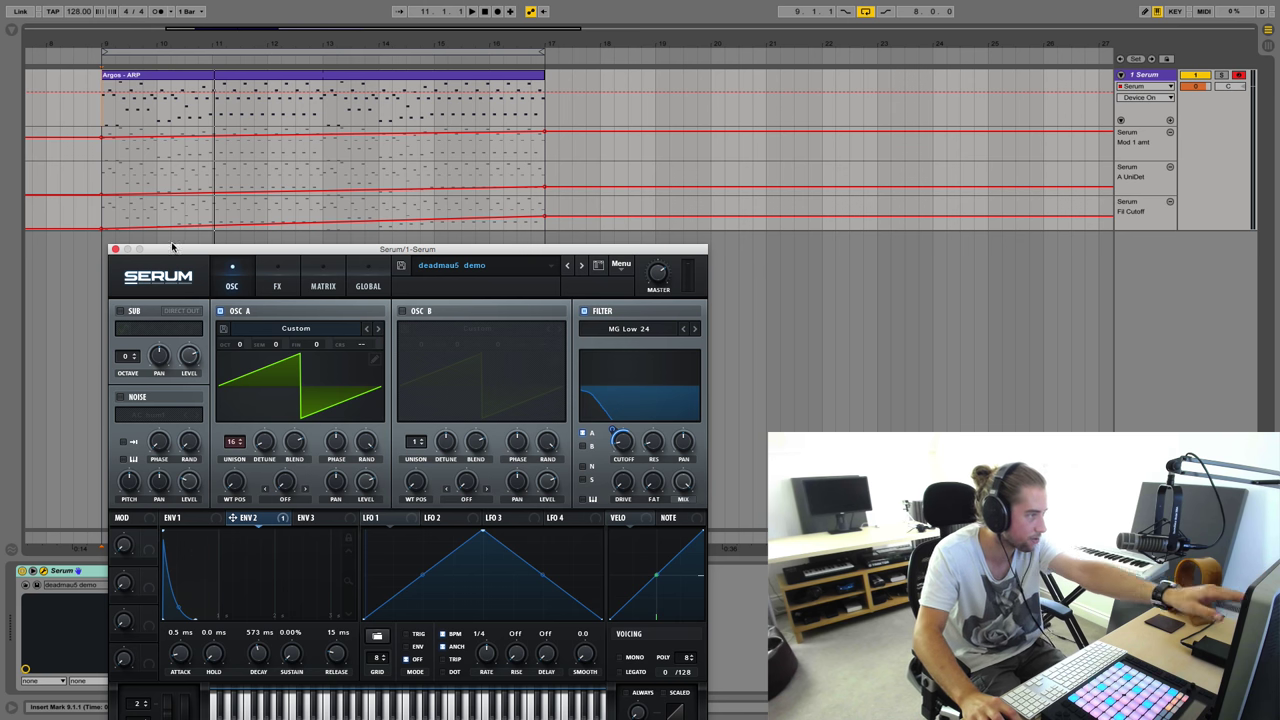
{"action": "left_click", "coordinate": [115, 249]}
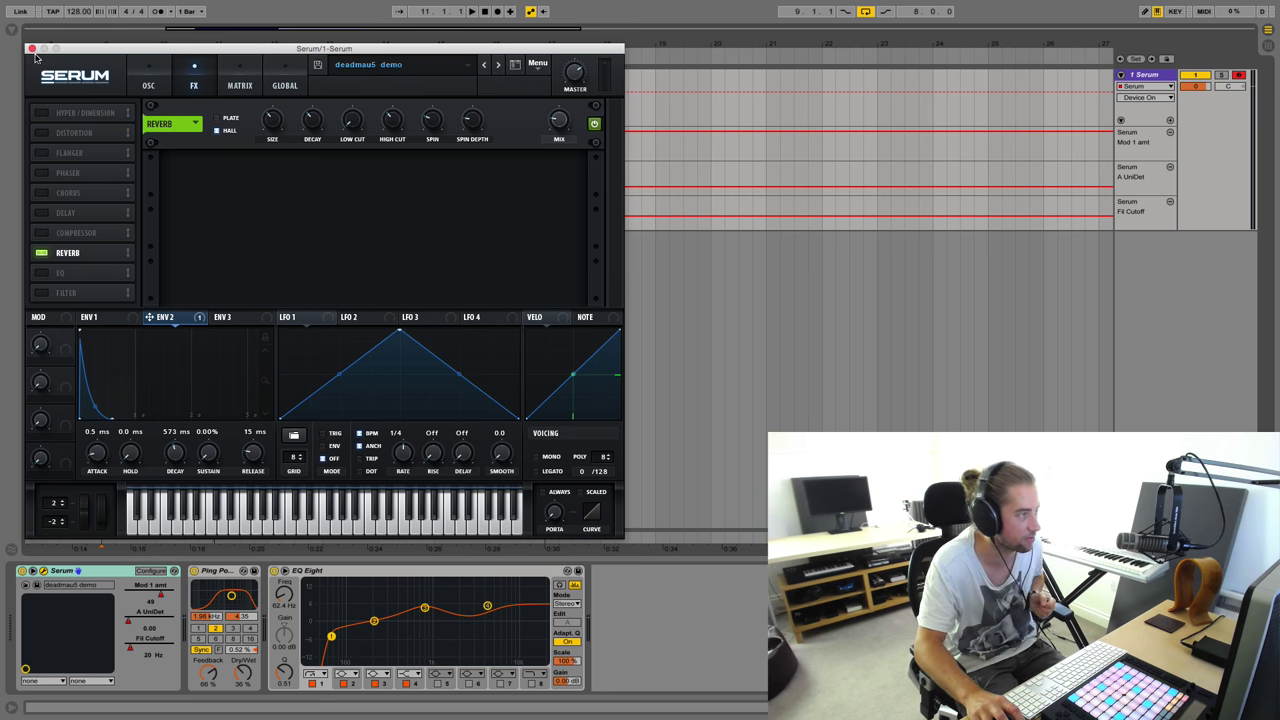
{"action": "left_click", "coordinate": [32, 48]}
- Select the Ping Pong Delay and EQ Eight devices, then play the Argos - ARP clip
{"action": "left_click", "coordinate": [216, 574]}
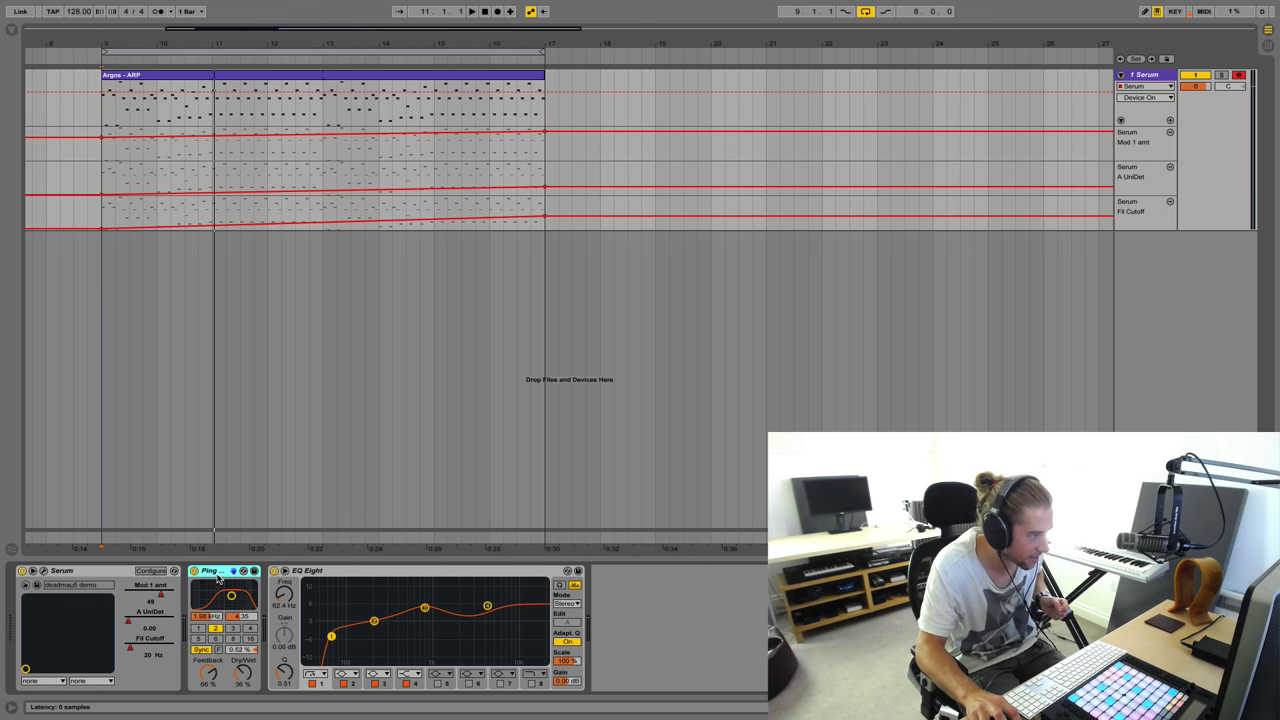
{"action": "left_click", "coordinate": [350, 573]}
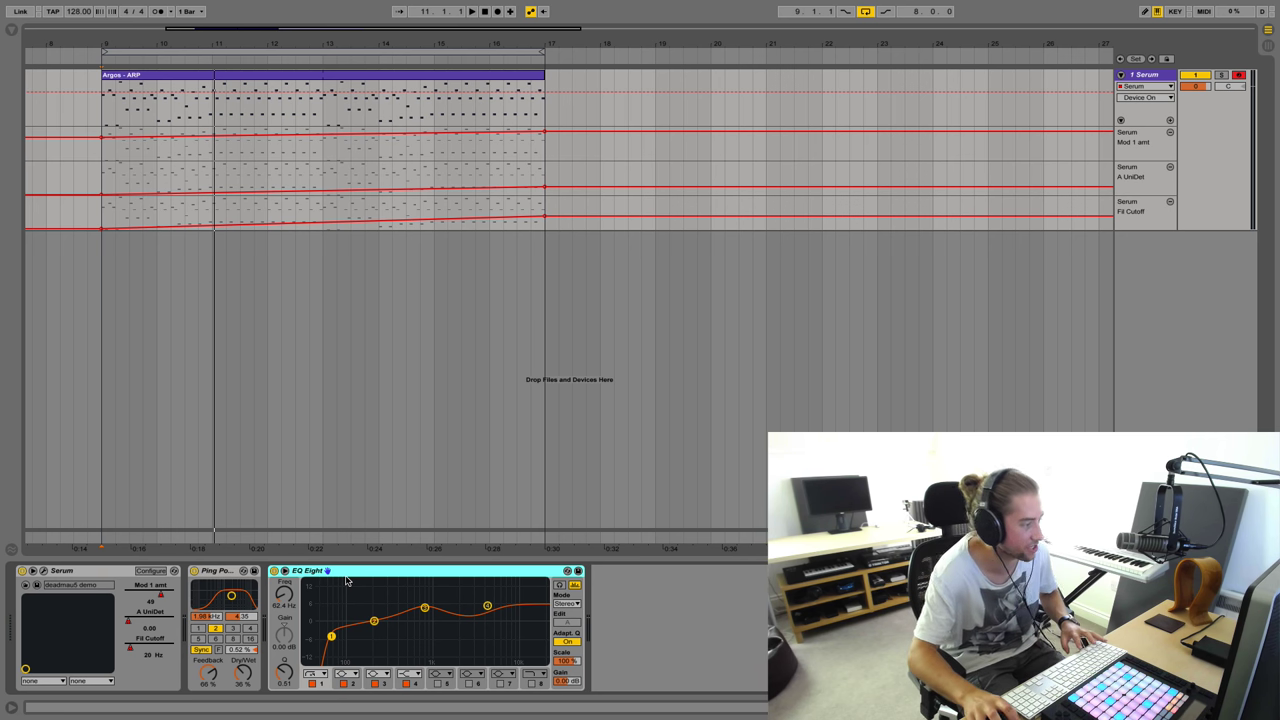
{"action": "key", "text": "space"}
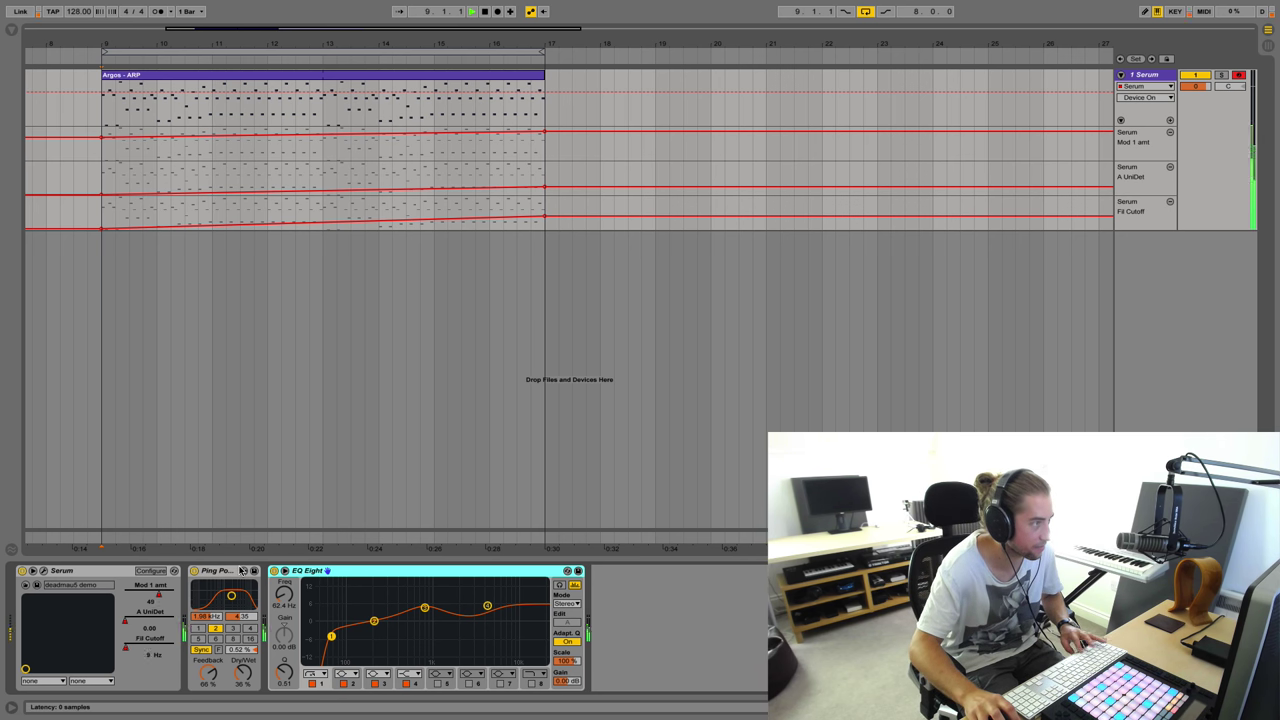
- From bar 15, compare the pluck with EQ Eight on and off, leaving EQ Eight off
{"action": "left_click", "coordinate": [437, 182]}
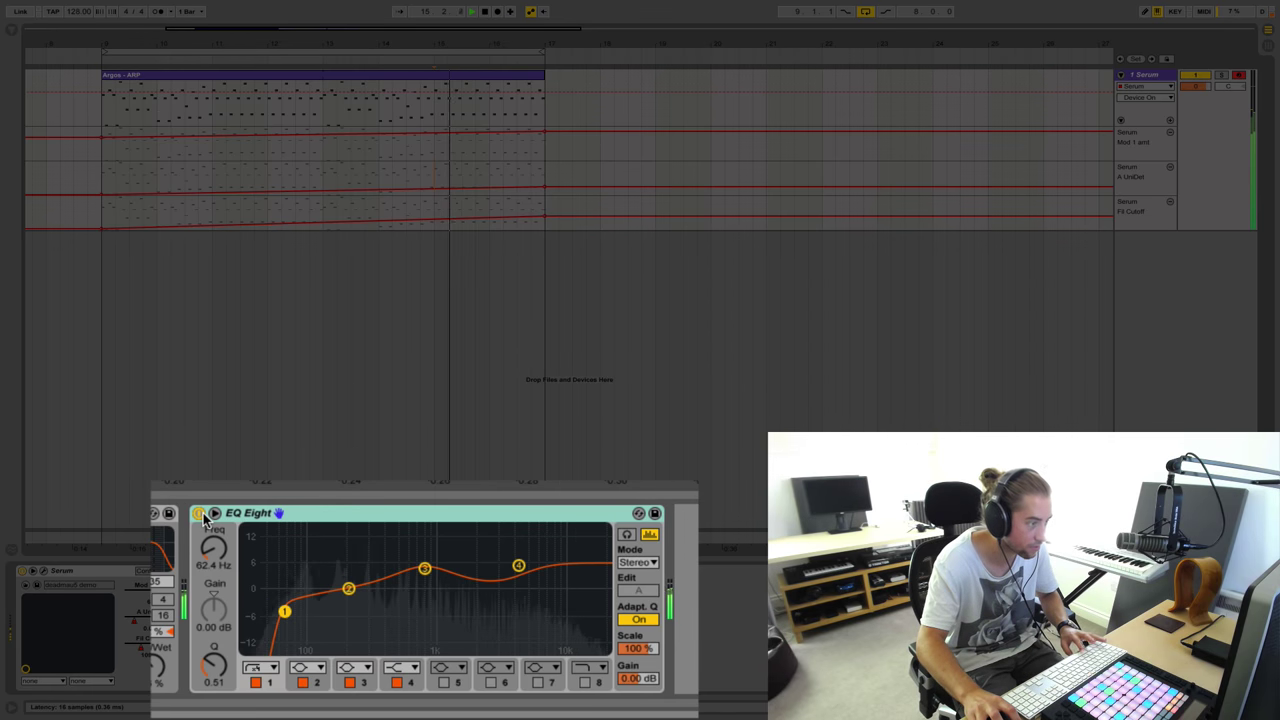
{"action": "left_click", "coordinate": [199, 513]}
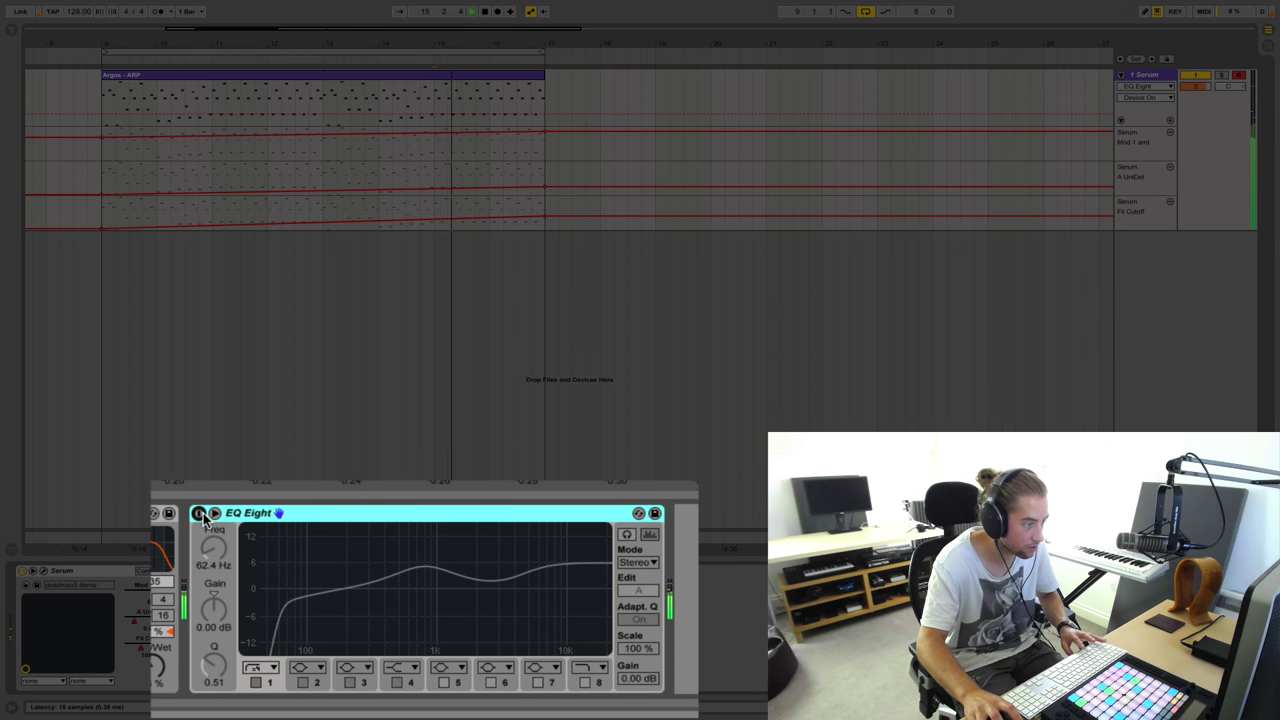
{"action": "left_click", "coordinate": [199, 513]}
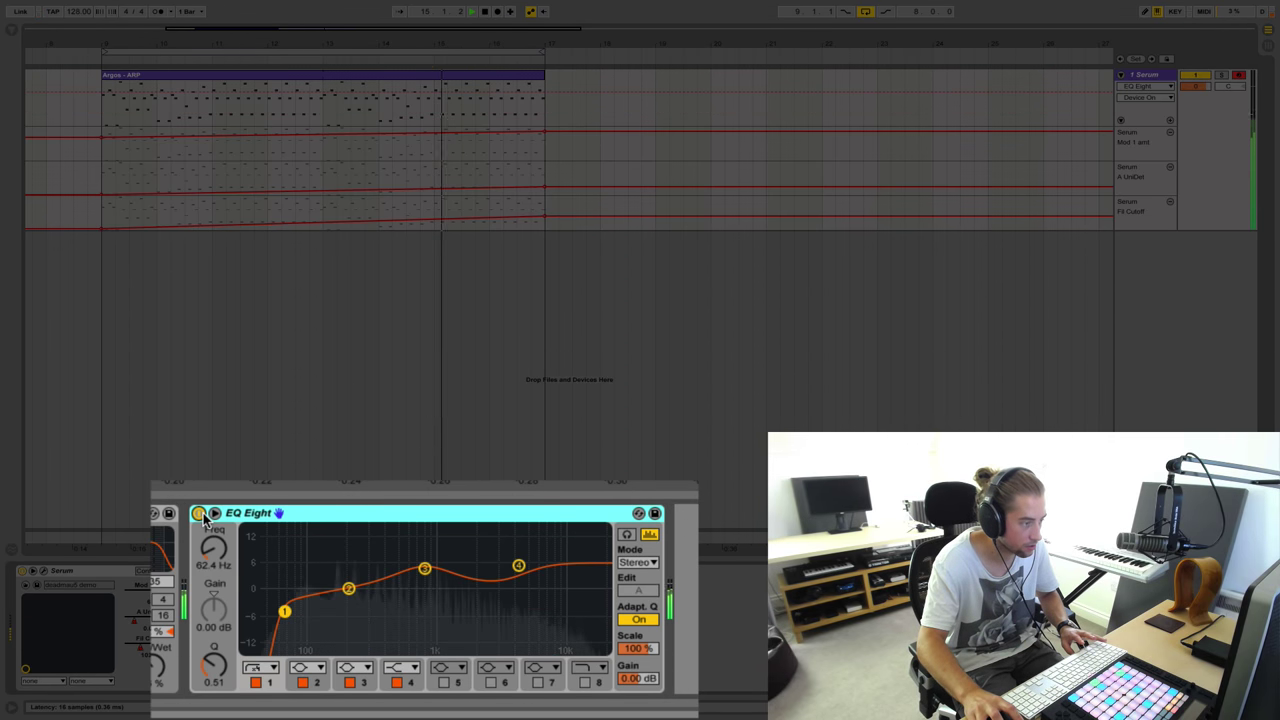
{"action": "left_click", "coordinate": [199, 513]}
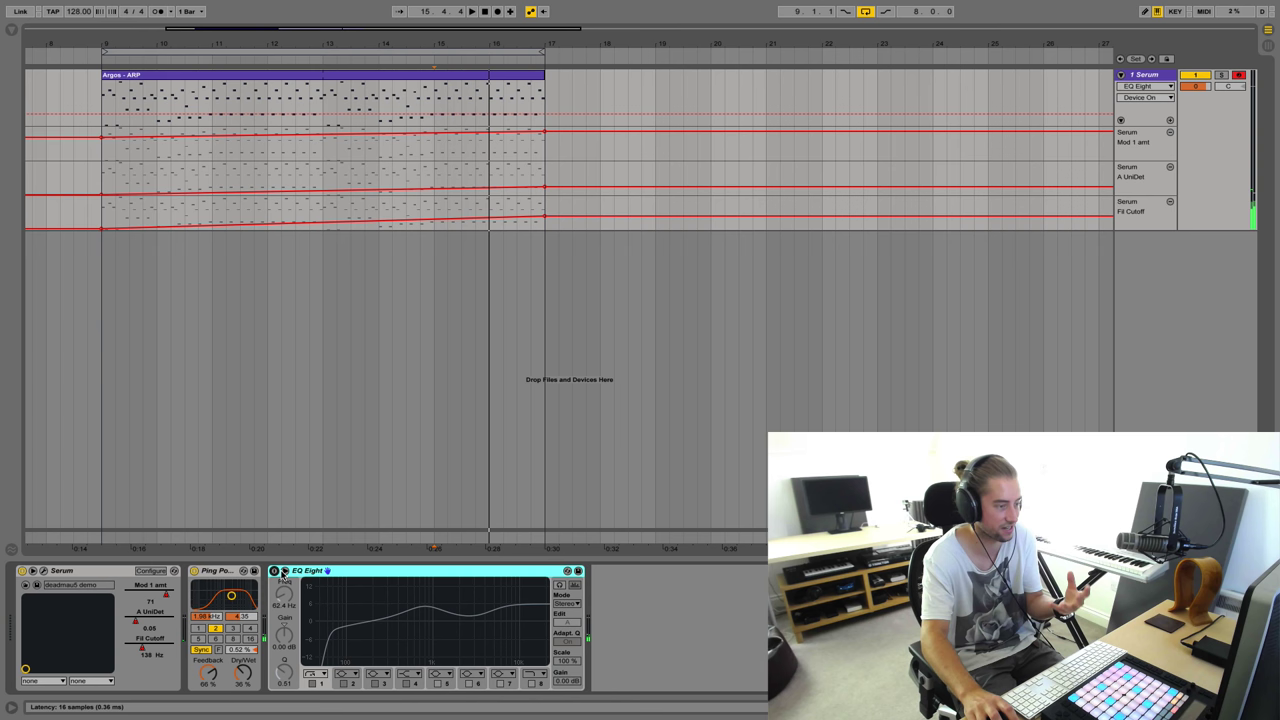
{"action": "left_click", "coordinate": [283, 572]}
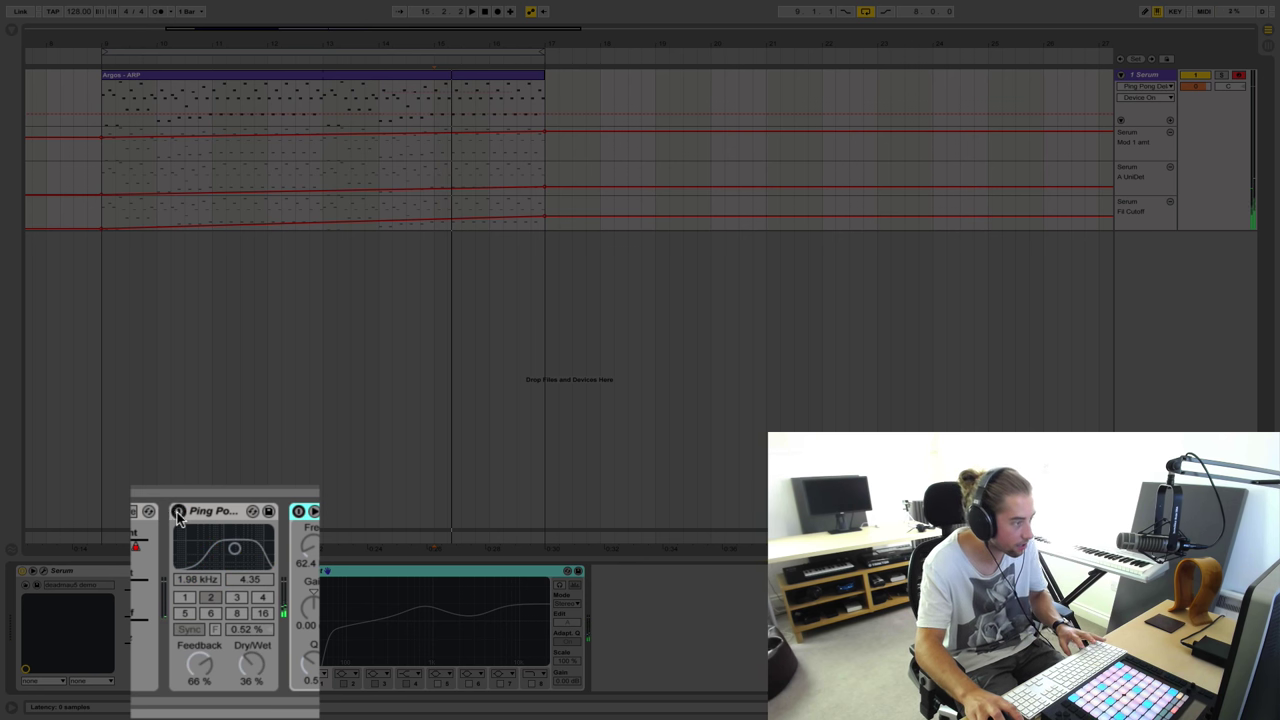
- Play the arpeggio and toggle the Ping Pong Delay to hear the pluck without echoes
{"action": "key", "text": "space"}
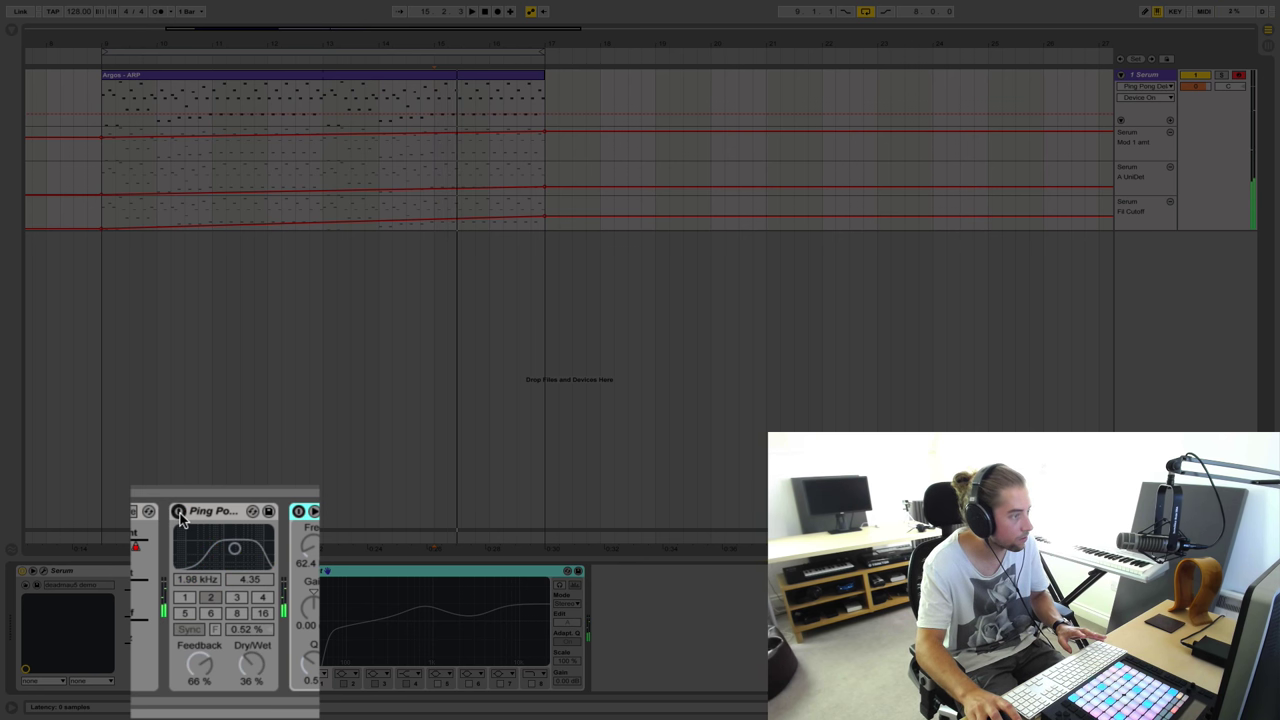
{"action": "left_click", "coordinate": [179, 512]}
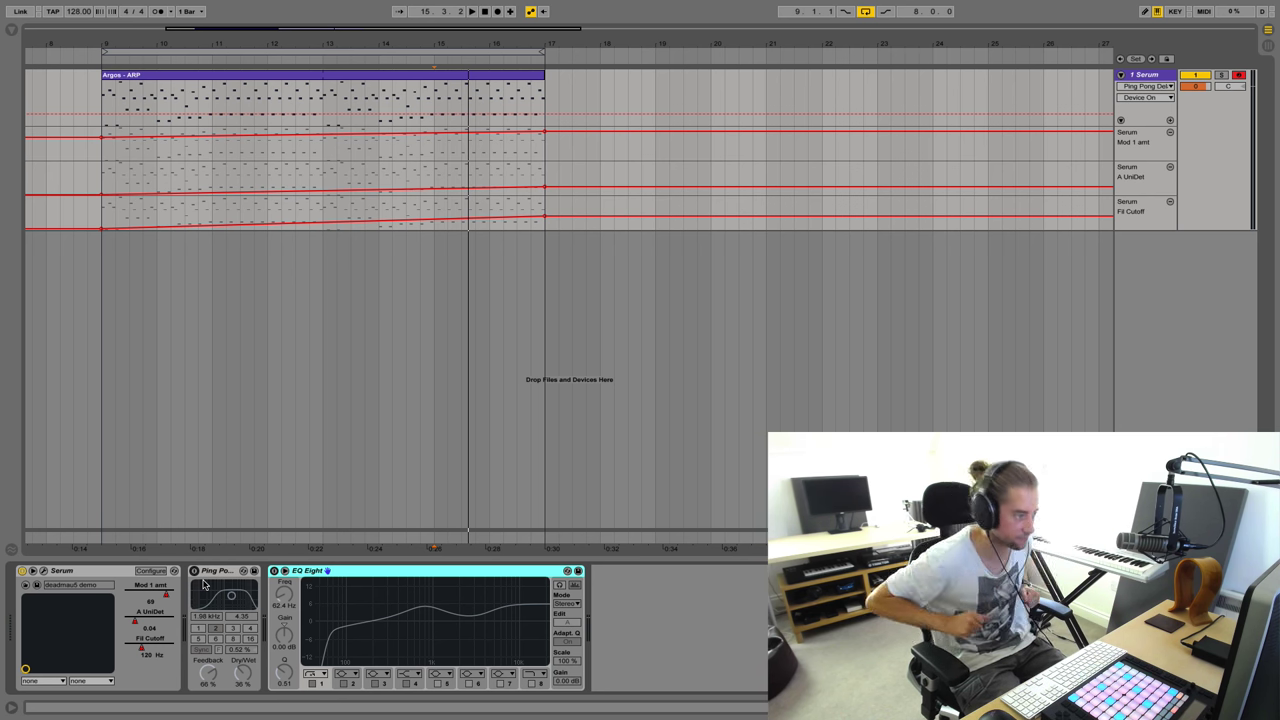
- Reopen Serum, compare its FX Reverb on and off, leave it off, and return to OSC
{"action": "key", "text": "space"}
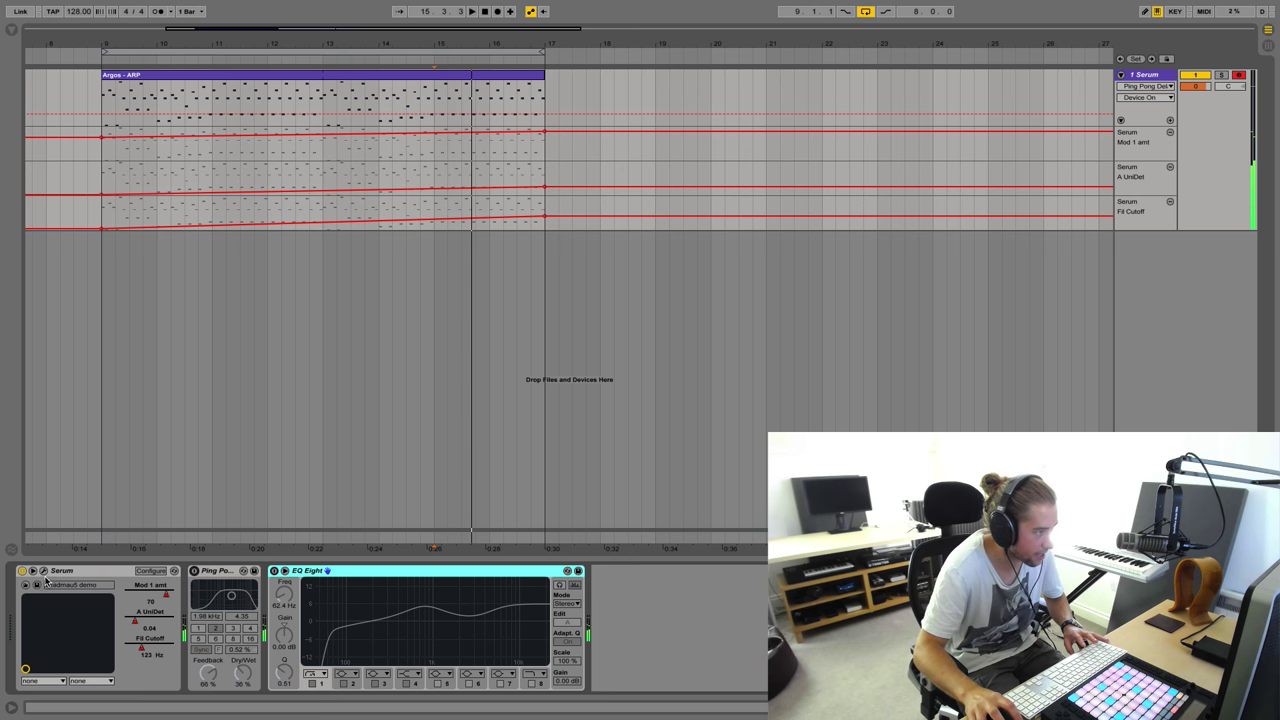
{"action": "left_click", "coordinate": [43, 571]}
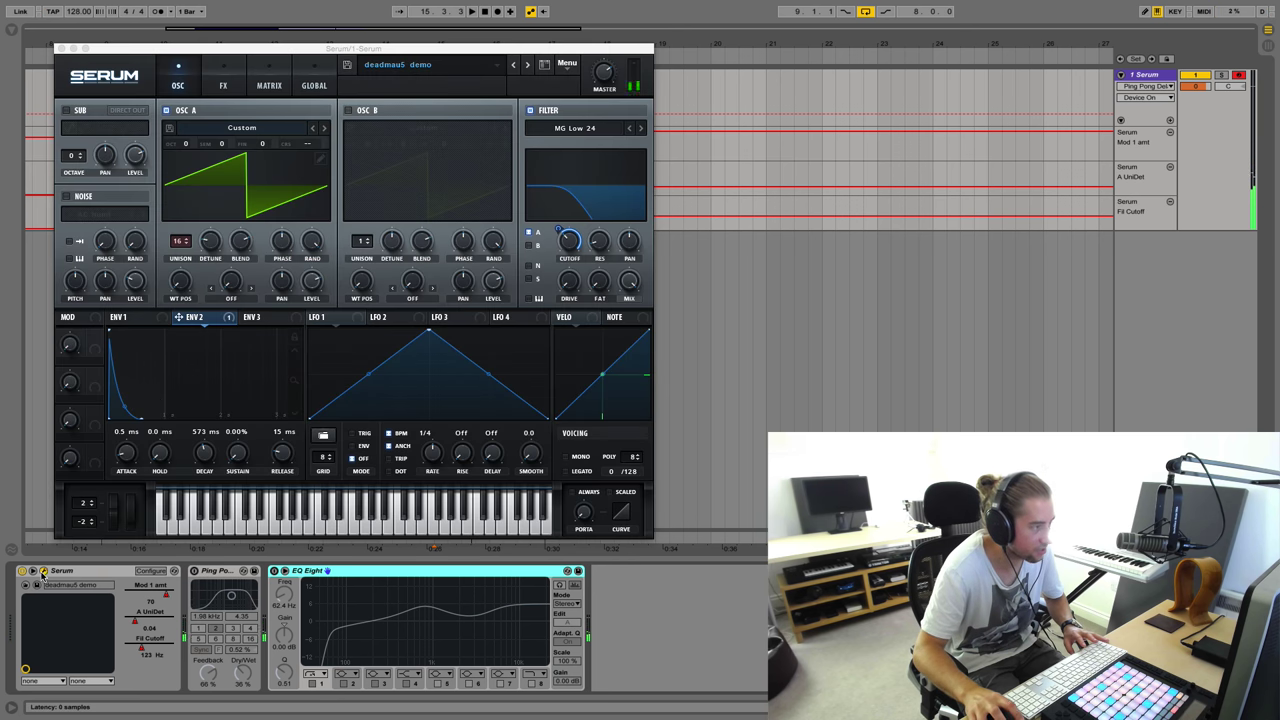
{"action": "left_click", "coordinate": [226, 86]}
{"action": "left_click", "coordinate": [91, 258]}
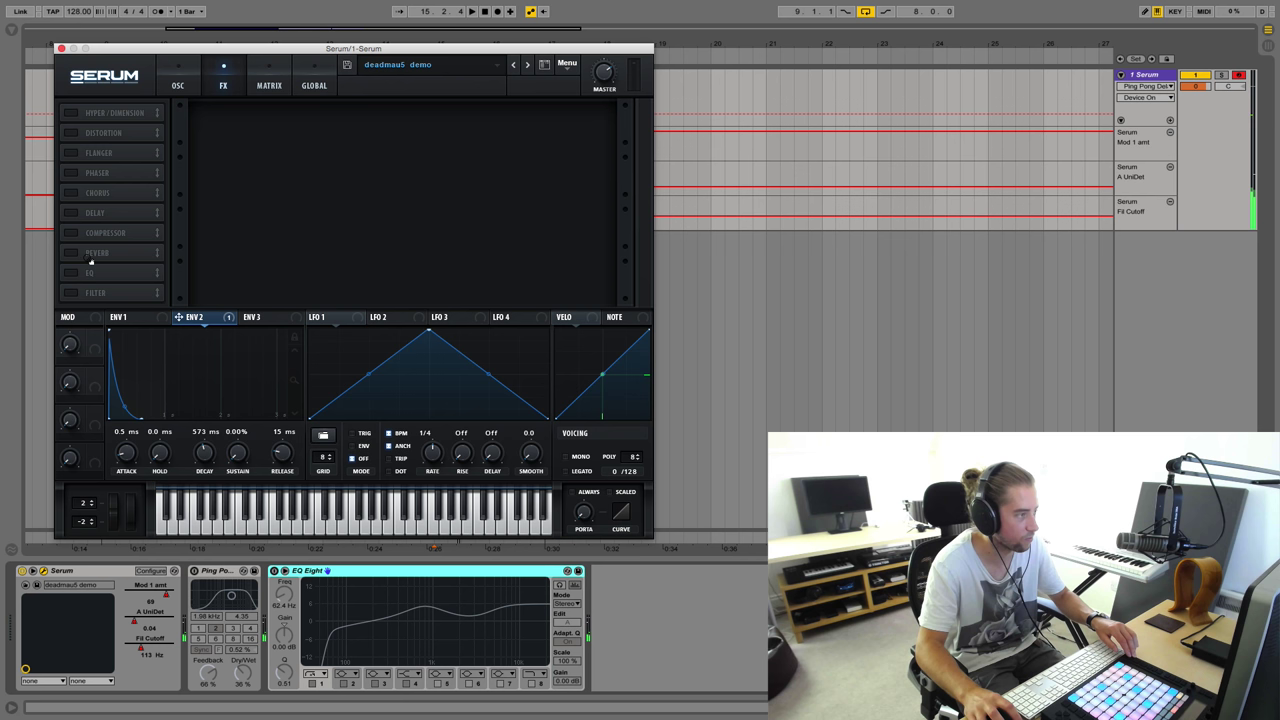
{"action": "left_click", "coordinate": [70, 254]}
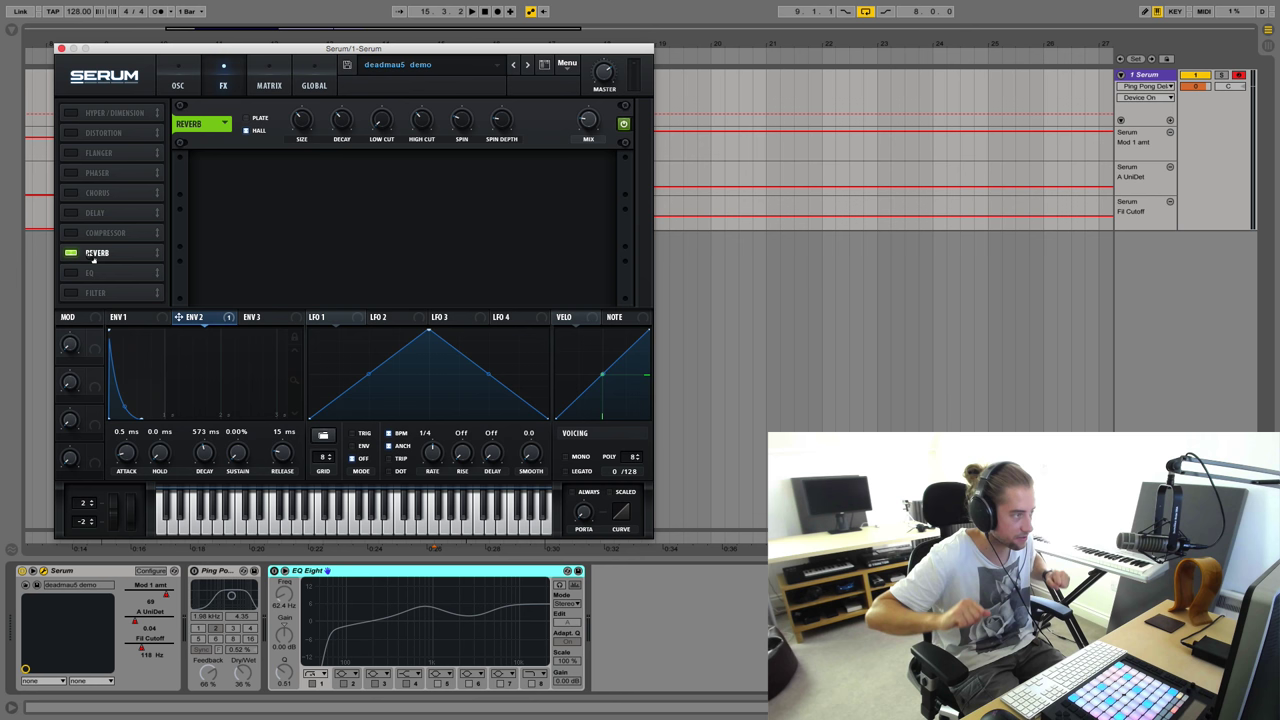
{"action": "left_click", "coordinate": [70, 253]}
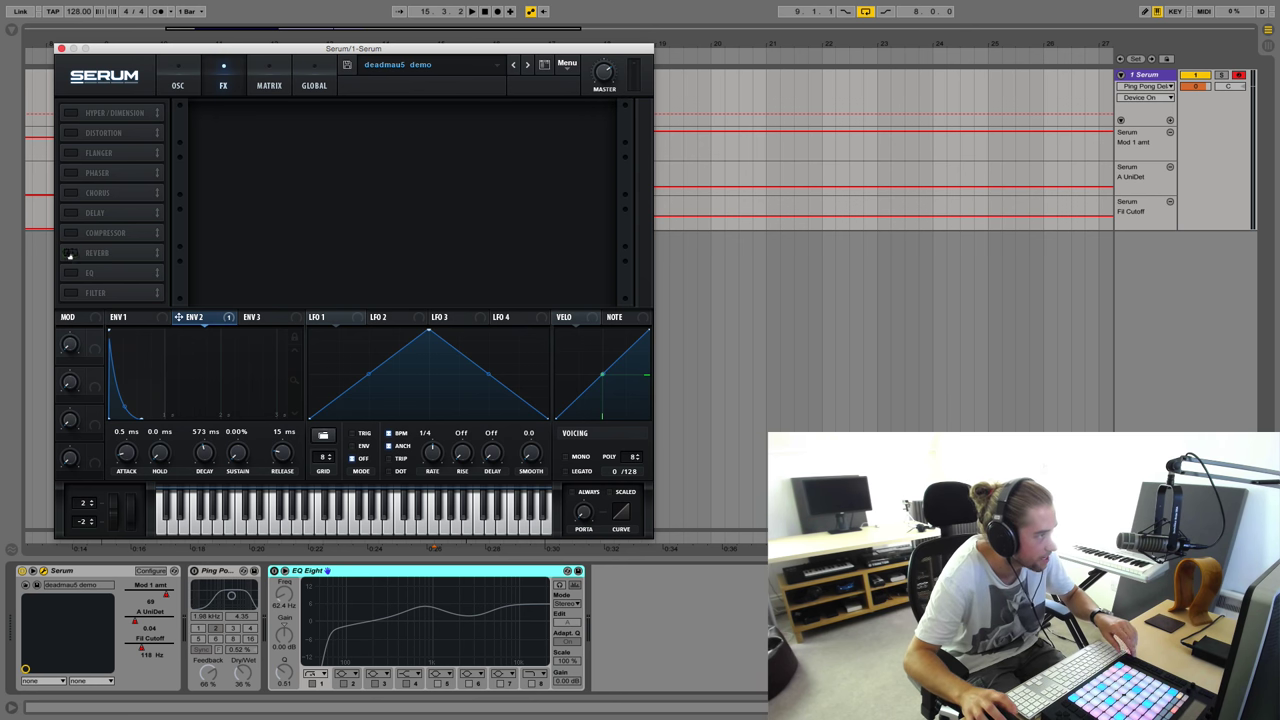
{"action": "left_click", "coordinate": [180, 73]}
{"action": "key", "text": "space"}
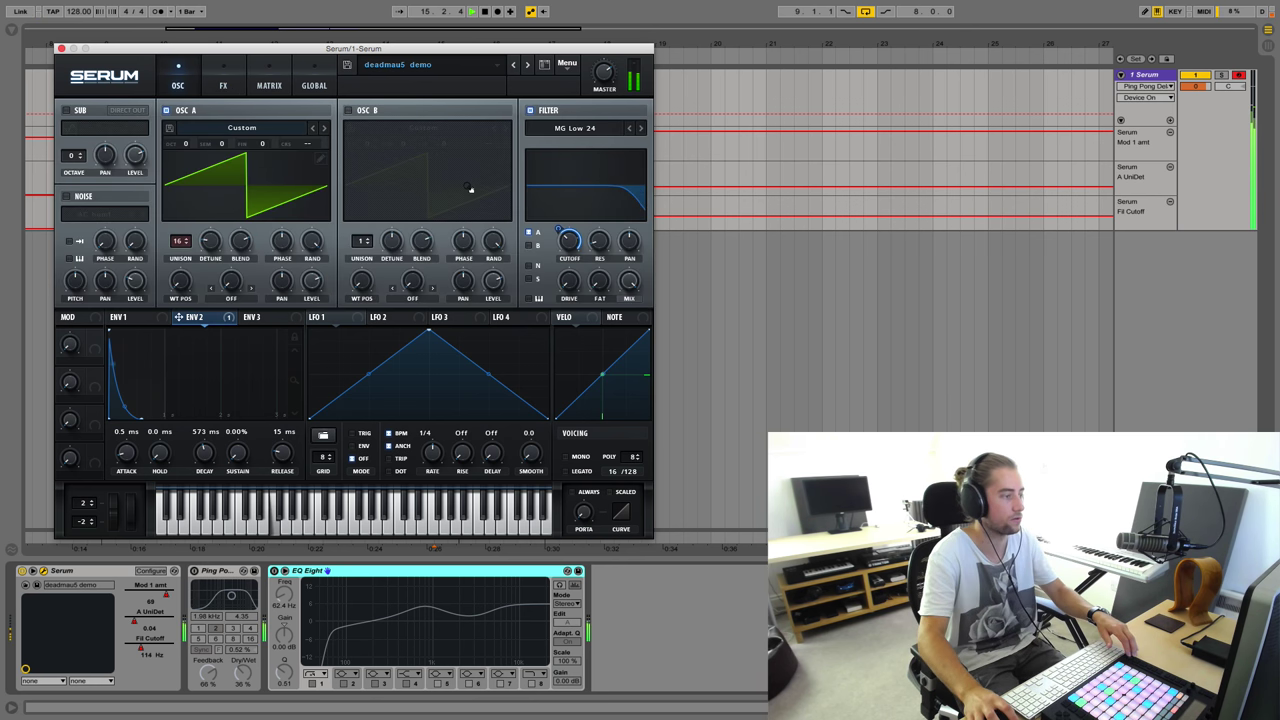
{"action": "left_click_drag", "start_coordinate": [345, 47], "coordinate": [656, 263]}
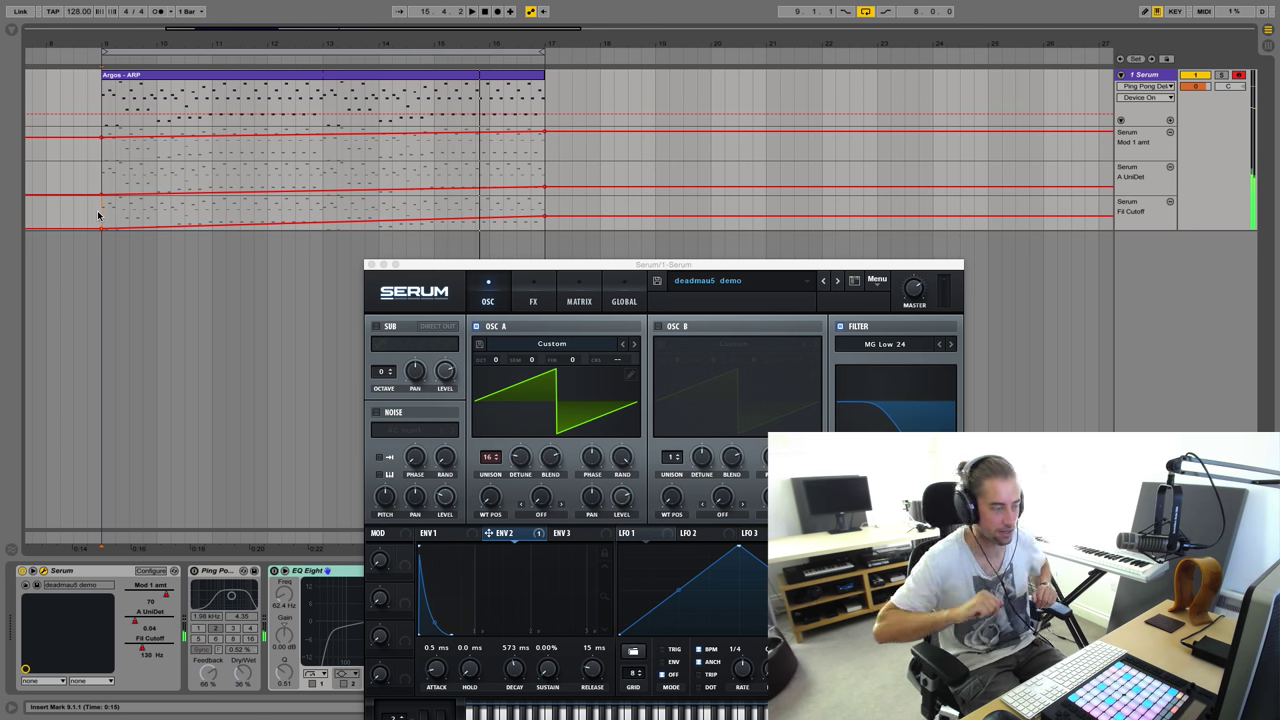
{"action": "key", "text": "space"}
{"action": "left_click_drag", "start_coordinate": [688, 268], "coordinate": [366, 42]}
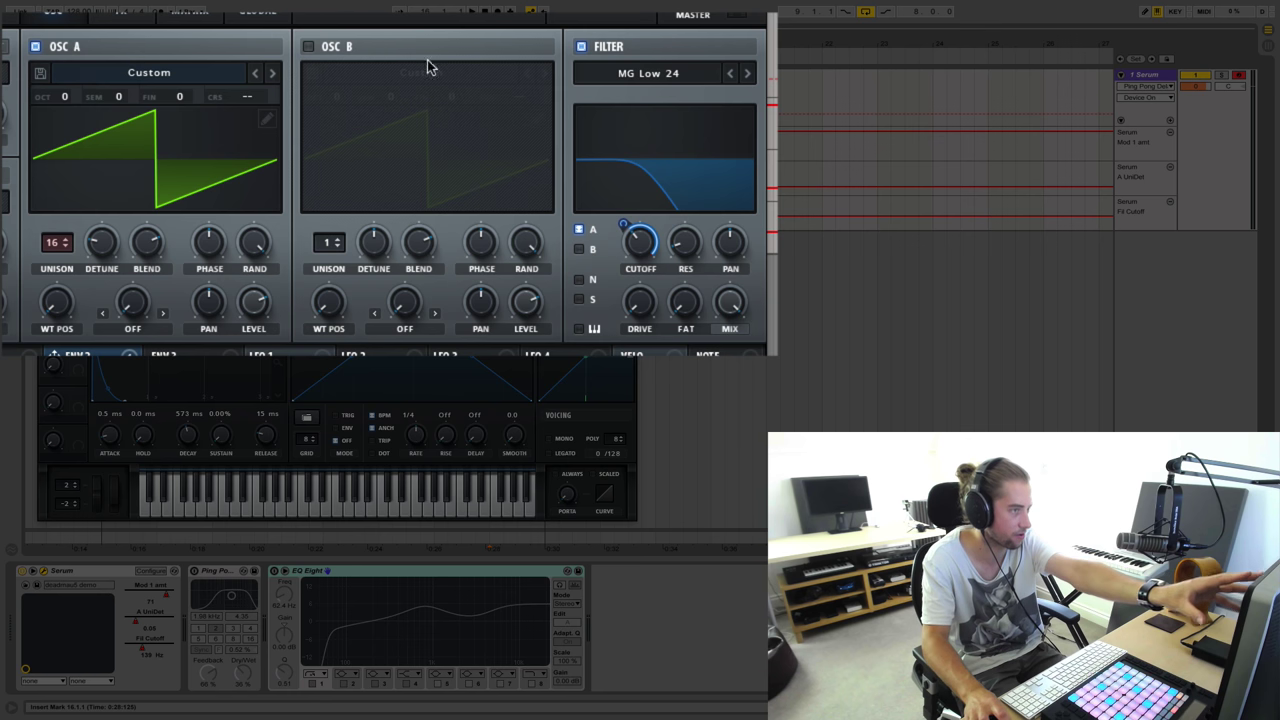
- Set Serum's filter type to Normal > MG Low 24 and audition the arpeggio from its start
{"action": "left_click", "coordinate": [560, 110]}
{"action": "mouse_move", "coordinate": [583, 128]}
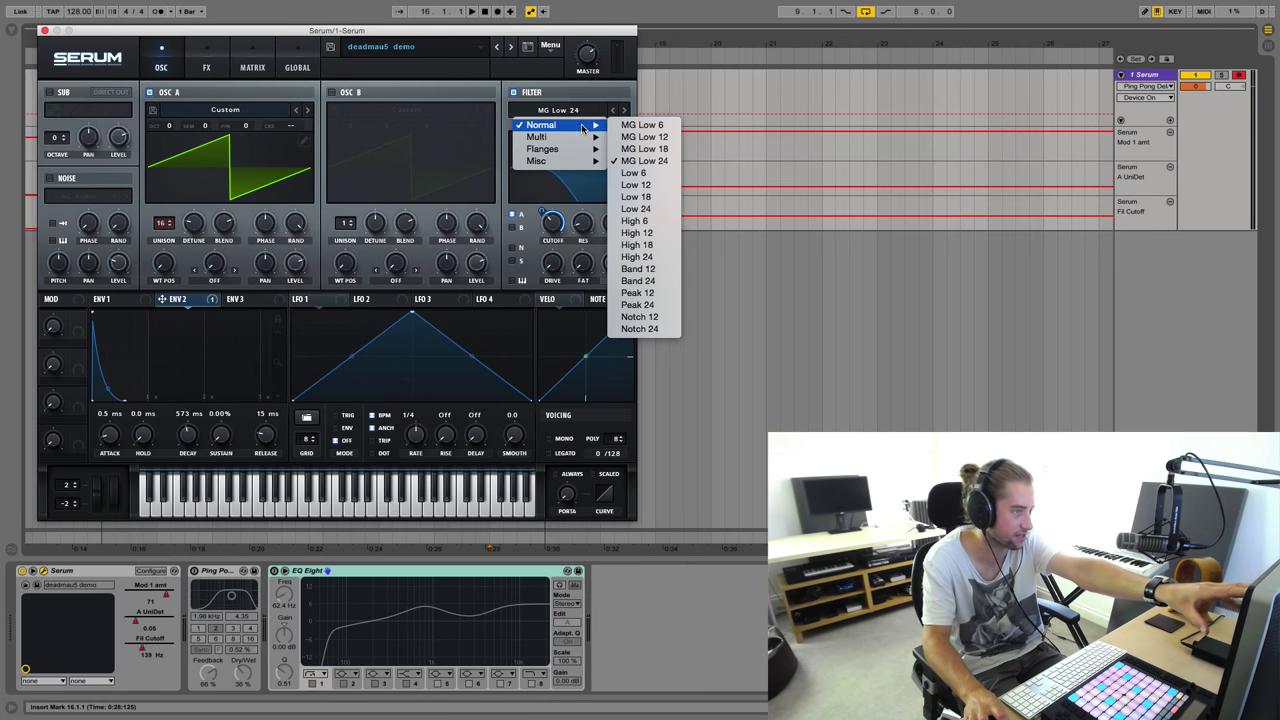
{"action": "left_click", "coordinate": [632, 161]}
{"action": "key", "text": "space"}
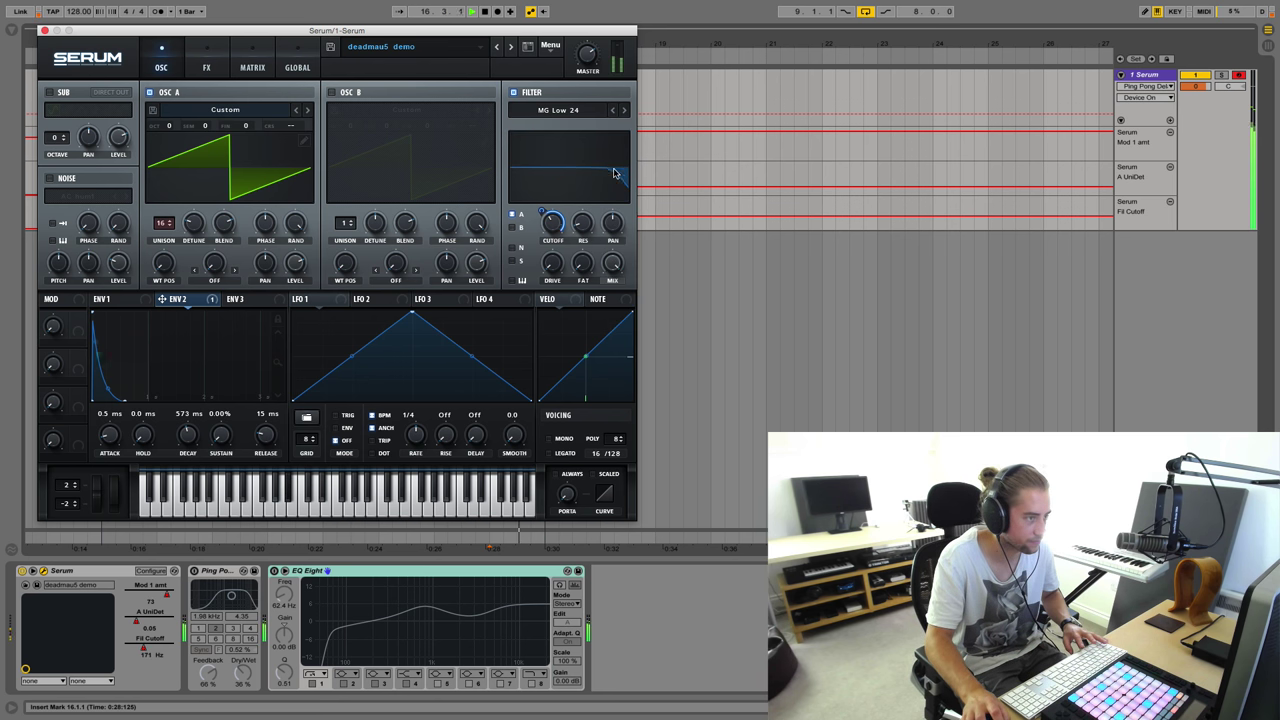
{"action": "key", "text": "space"}
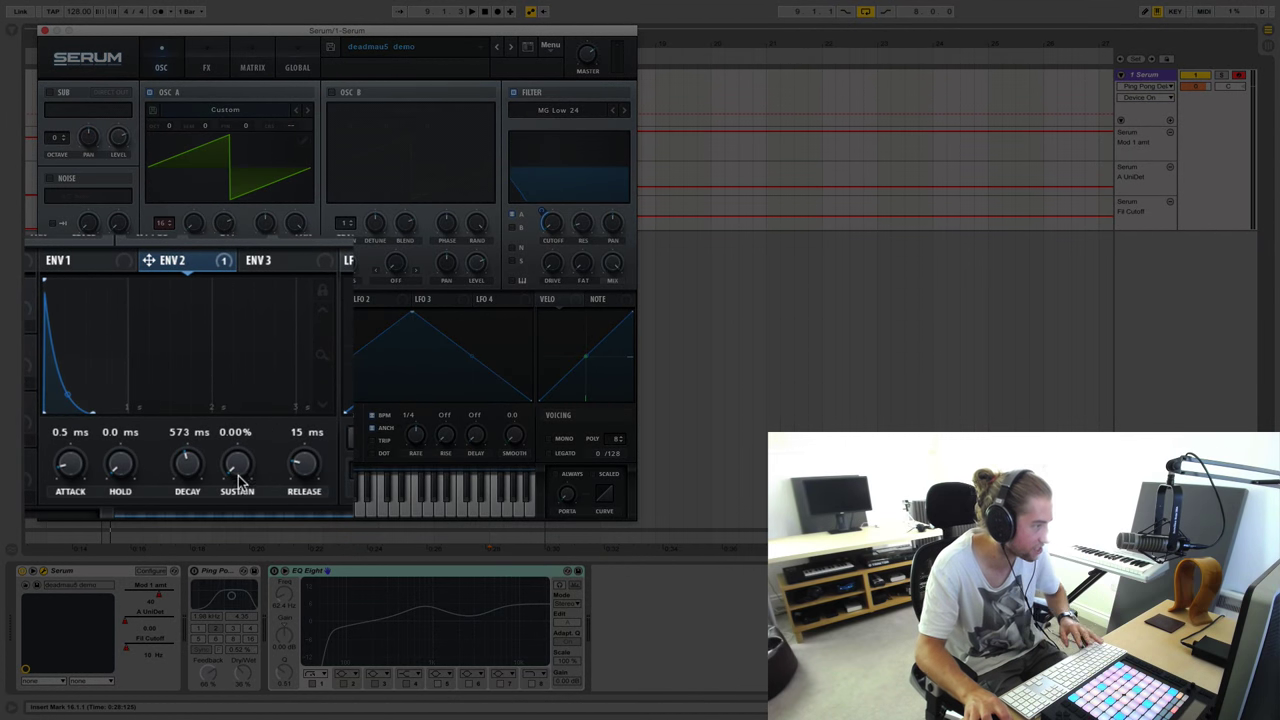
- Nudge the ENV 2 sustain, drop OSC A unison from 16 voices to 1, and play it
{"action": "mouse_move", "coordinate": [238, 476]}
{"action": "left_mouse_down"}
{"action": "mouse_move", "coordinate": [254, 289]}
{"action": "mouse_move", "coordinate": [250, 470]}
{"action": "mouse_move", "coordinate": [280, 271]}
{"action": "mouse_move", "coordinate": [262, 475]}
{"action": "mouse_move", "coordinate": [240, 471]}
{"action": "left_mouse_up"}
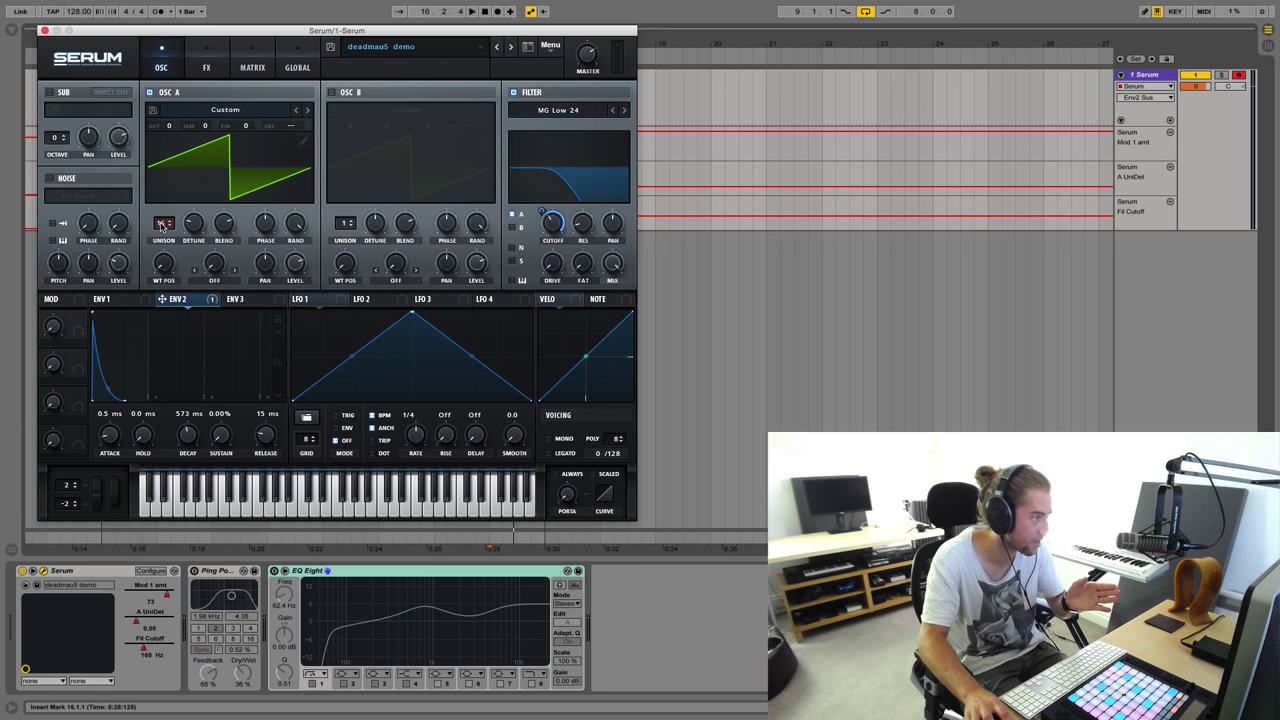
{"action": "left_click_drag", "start_coordinate": [161, 226], "coordinate": [168, 433]}
{"action": "key", "text": "space"}
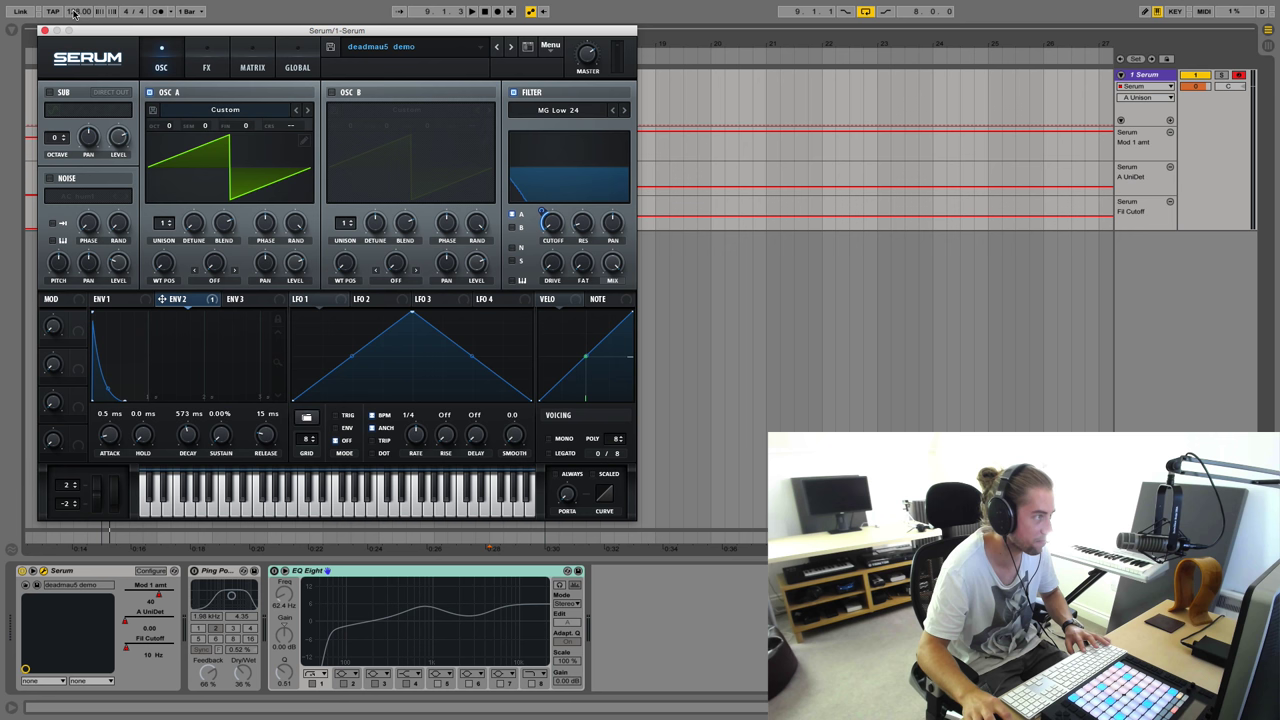
- Slow the tempo, set ENV 2 decay to 519 ms, then restore the tempo to 128 BPM
{"action": "left_click_drag", "start_coordinate": [73, 11], "coordinate": [73, 111]}
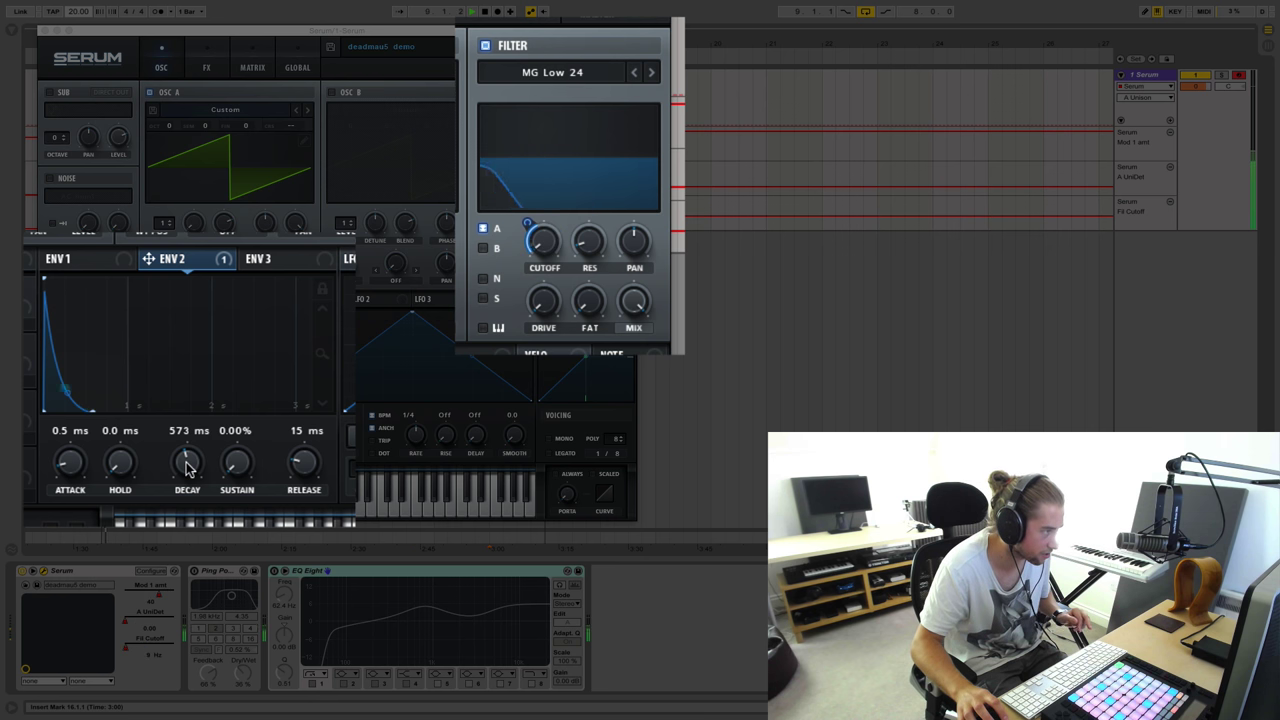
{"action": "left_click_drag", "start_coordinate": [204, 455], "coordinate": [248, 470]}
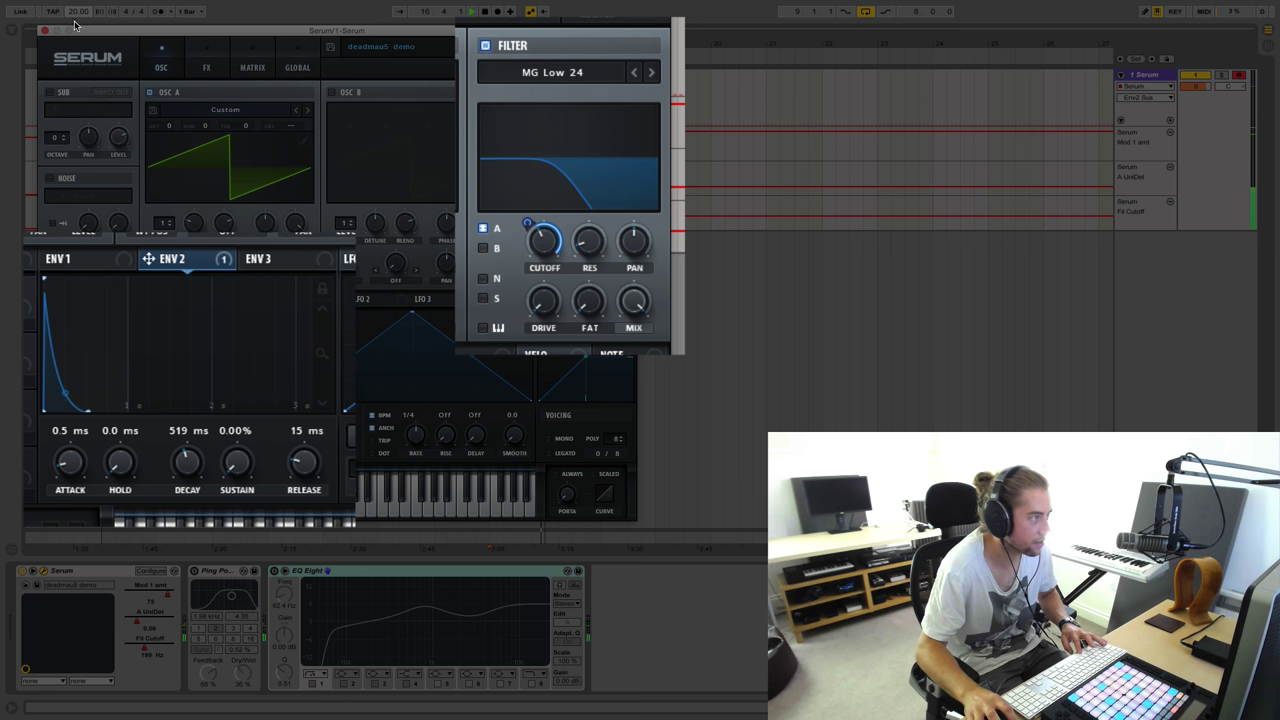
{"action": "left_click_drag", "start_coordinate": [77, 12], "coordinate": [77, 4]}
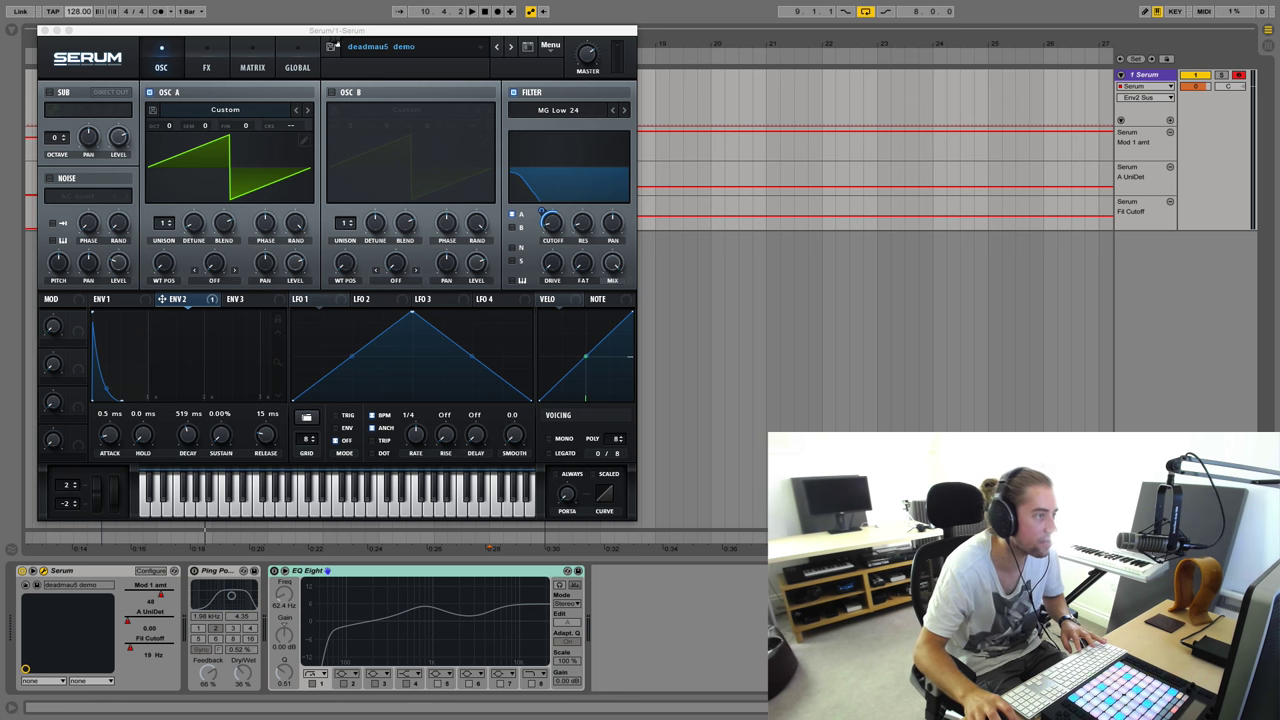
- Lower the Serum window to reveal the Argos - ARP automation lanes and play the clip
{"action": "left_click_drag", "start_coordinate": [338, 32], "coordinate": [329, 250]}
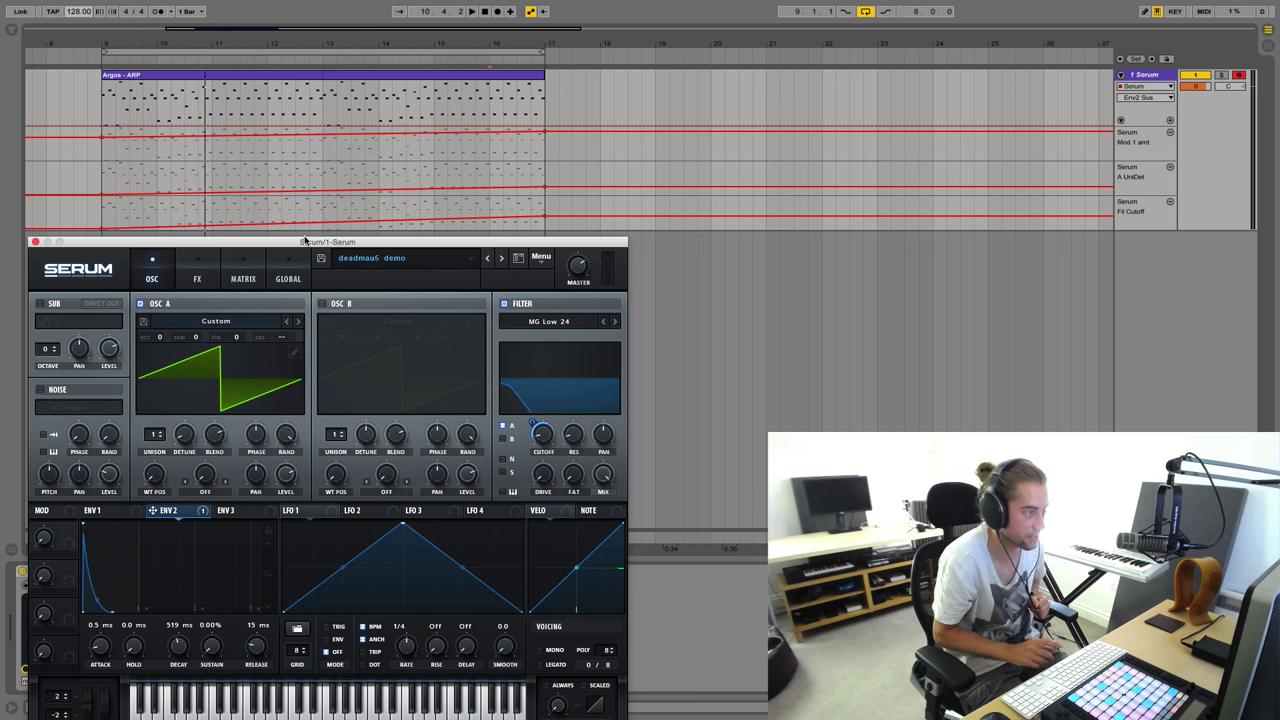
{"action": "key", "text": "space"}
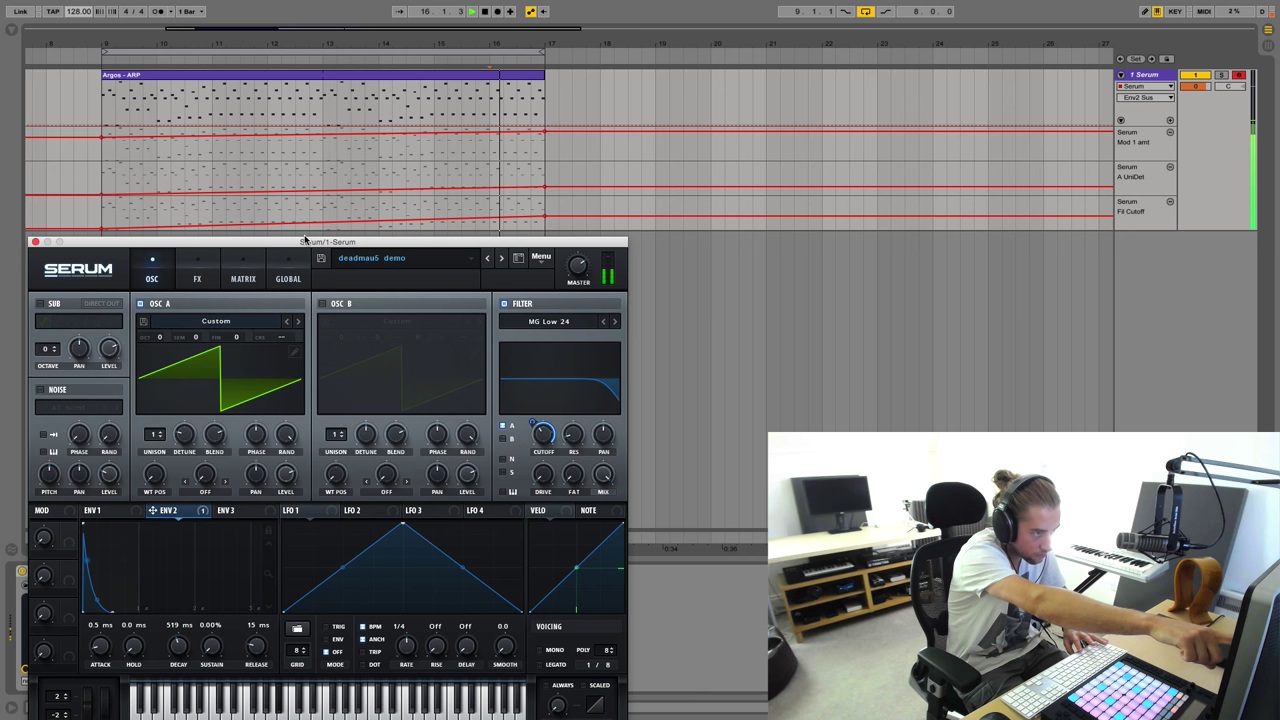
{"action": "left_click", "coordinate": [101, 156]}
{"action": "key", "text": "space"}
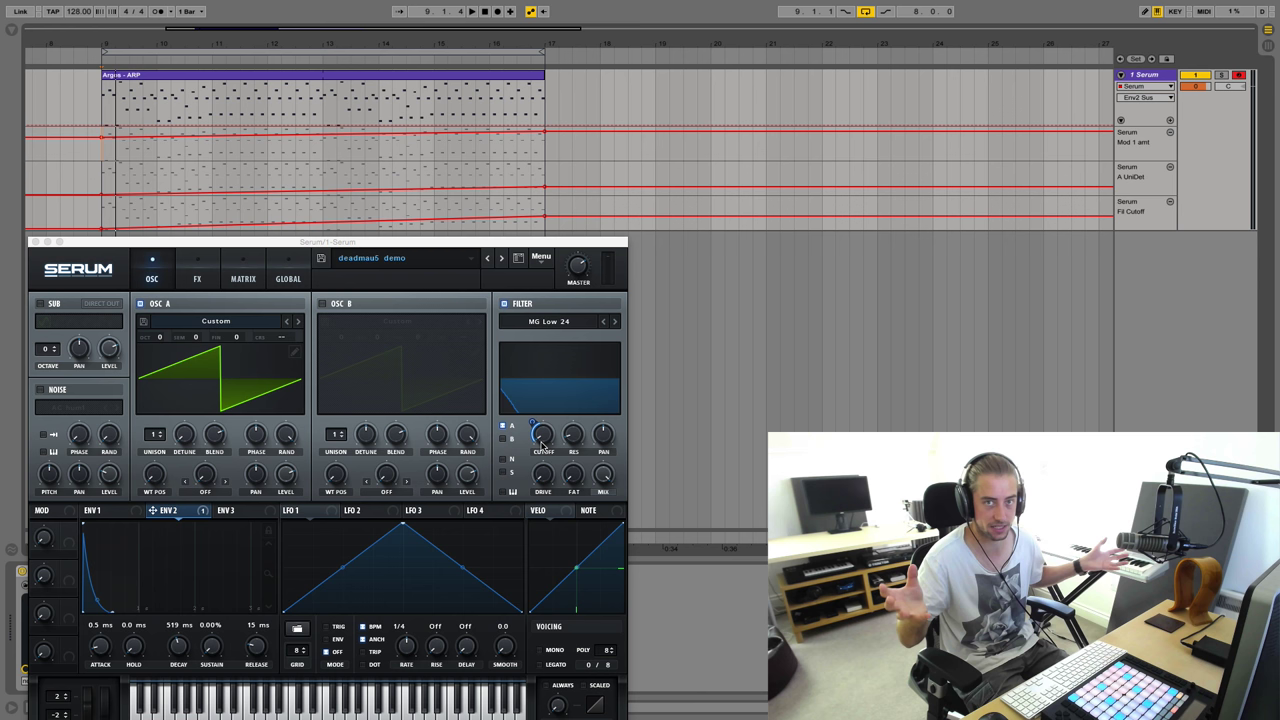
{"action": "key", "text": "space"}
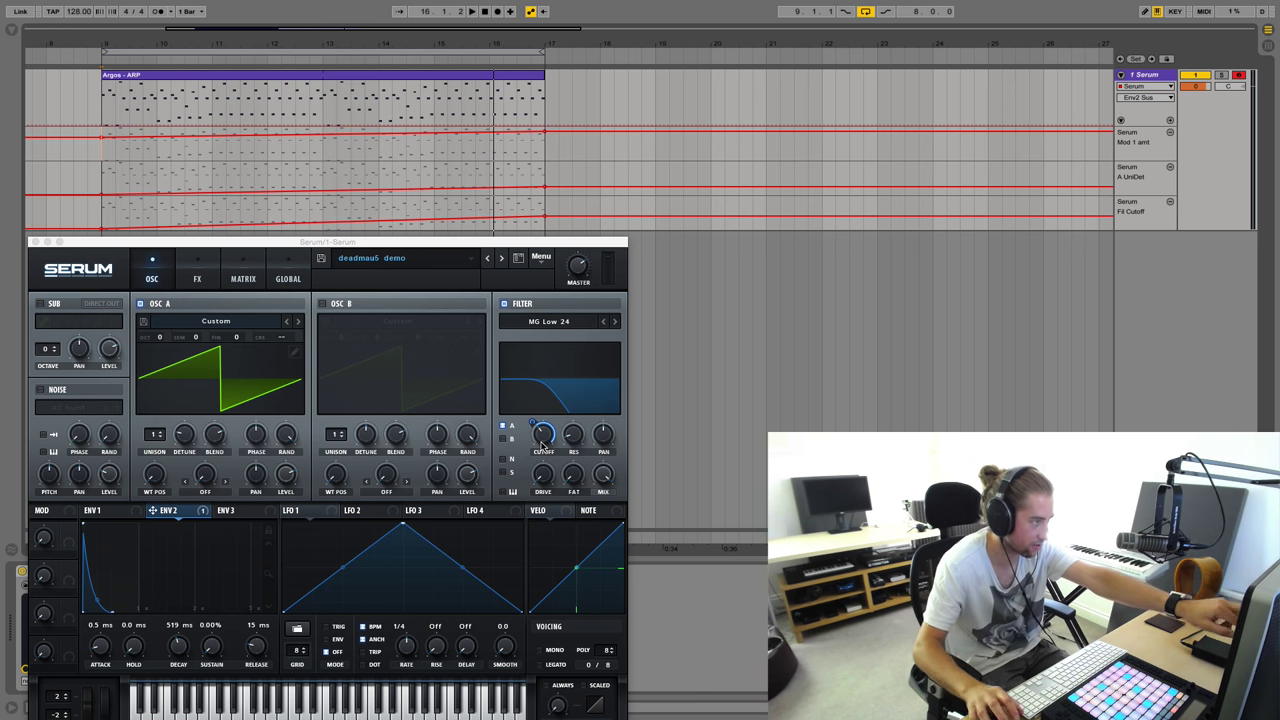
- Raise Serum OSC A unison to 16 voices, flipping the wavetable display to 2D and back
{"action": "left_click_drag", "start_coordinate": [155, 433], "coordinate": [130, 290]}
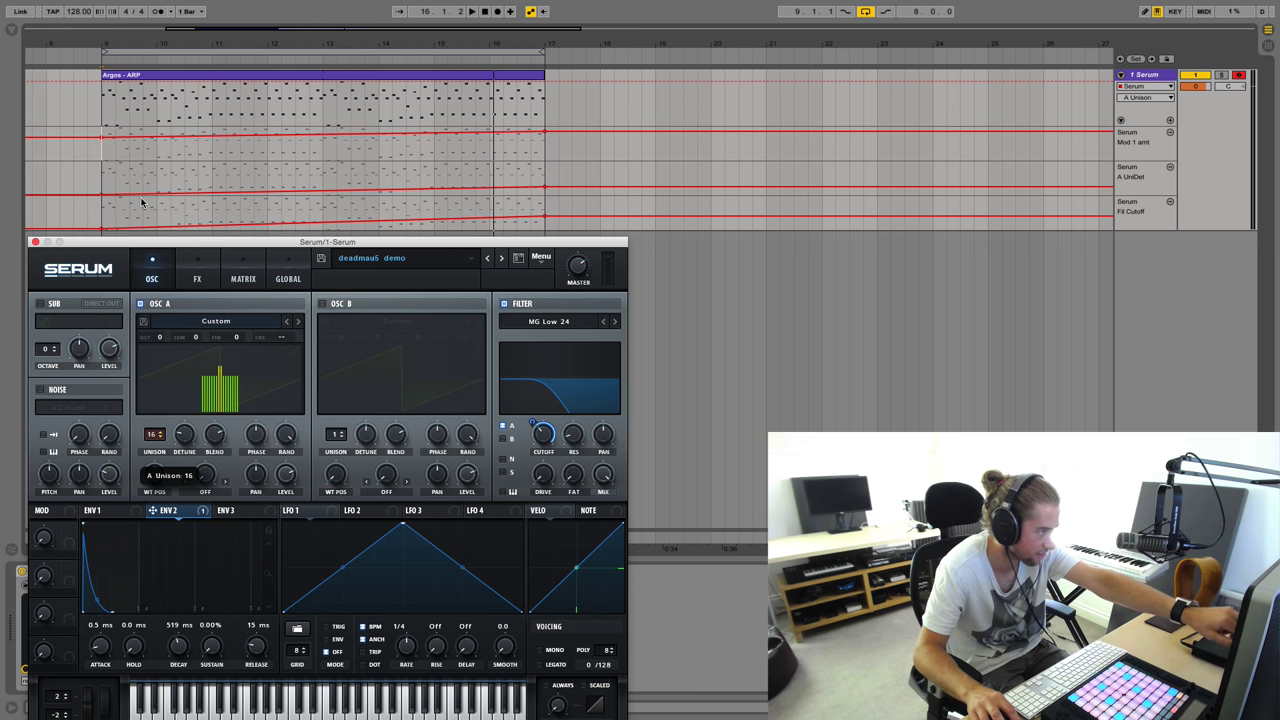
{"action": "left_click", "coordinate": [167, 409]}
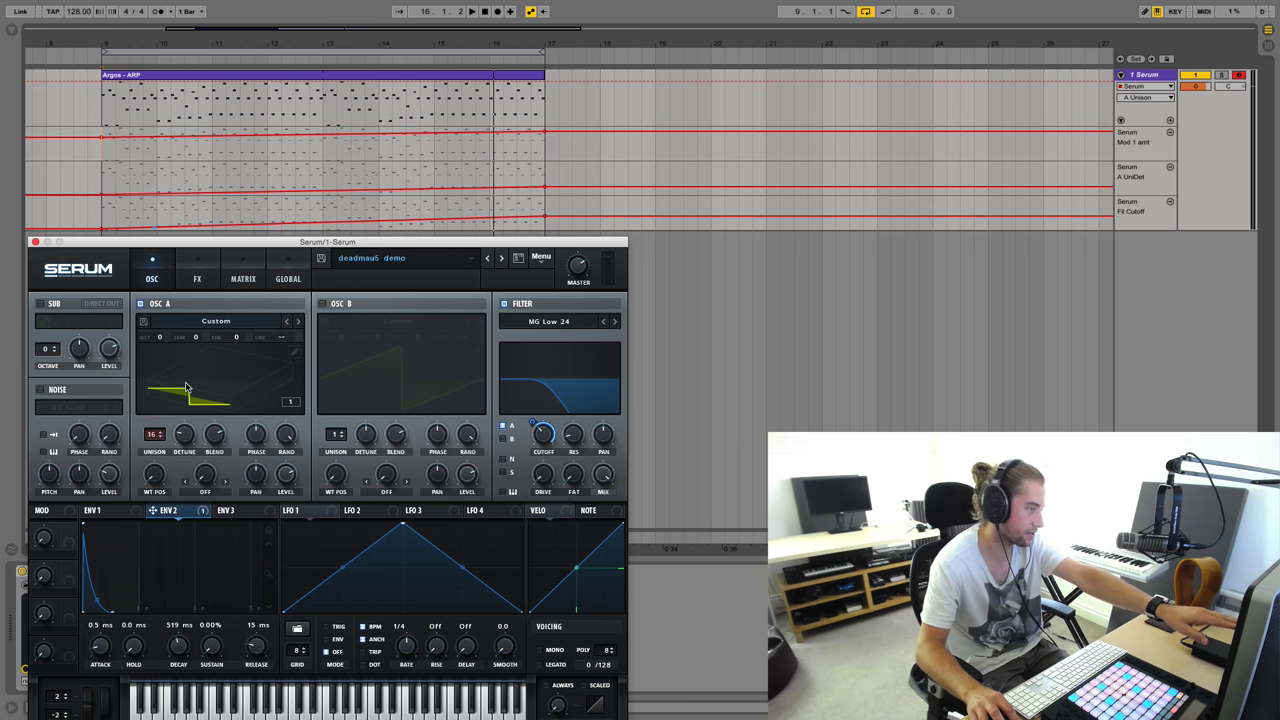
{"action": "left_click", "coordinate": [167, 409]}
{"action": "mouse_move", "coordinate": [155, 437]}
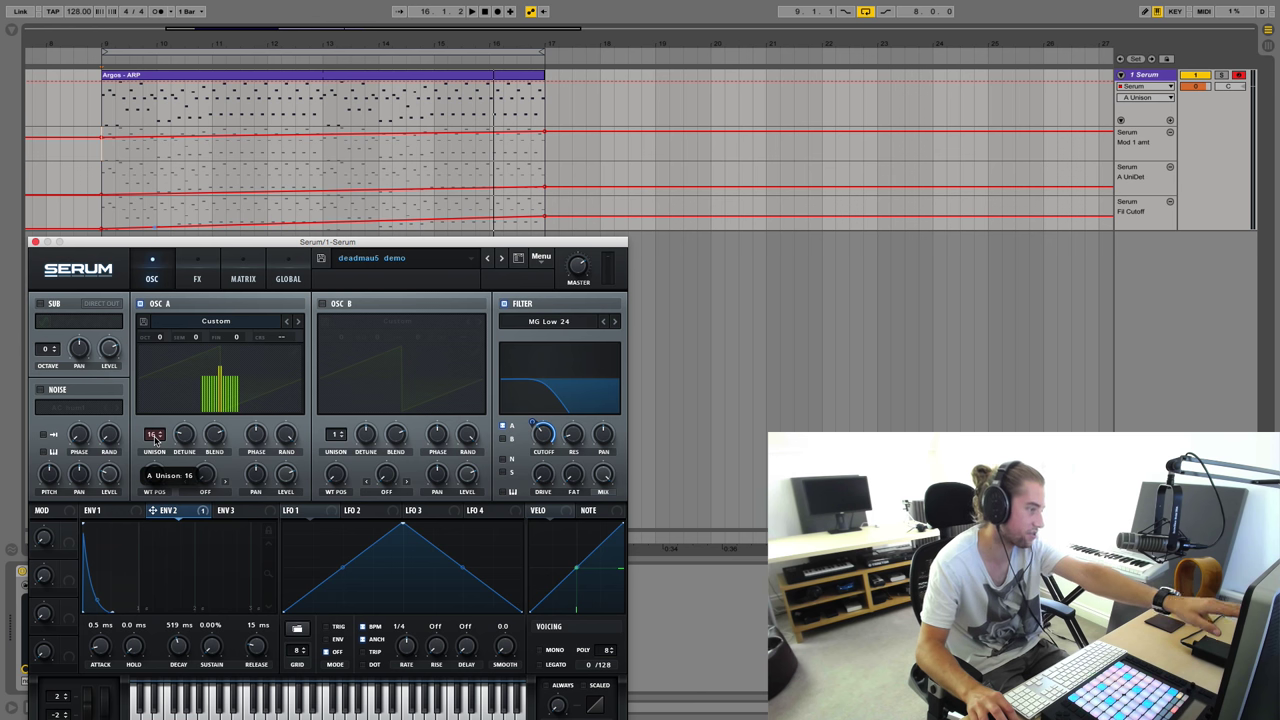